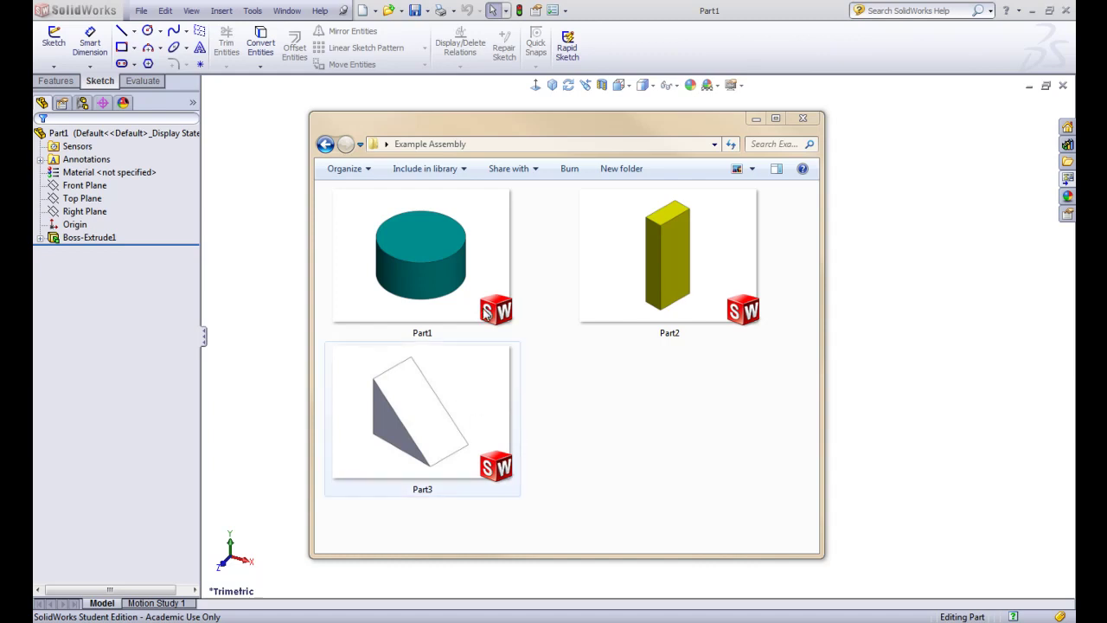
Create a new SolidWorks Assembly document, Assem1, from the New Document dialog
click(756, 119)
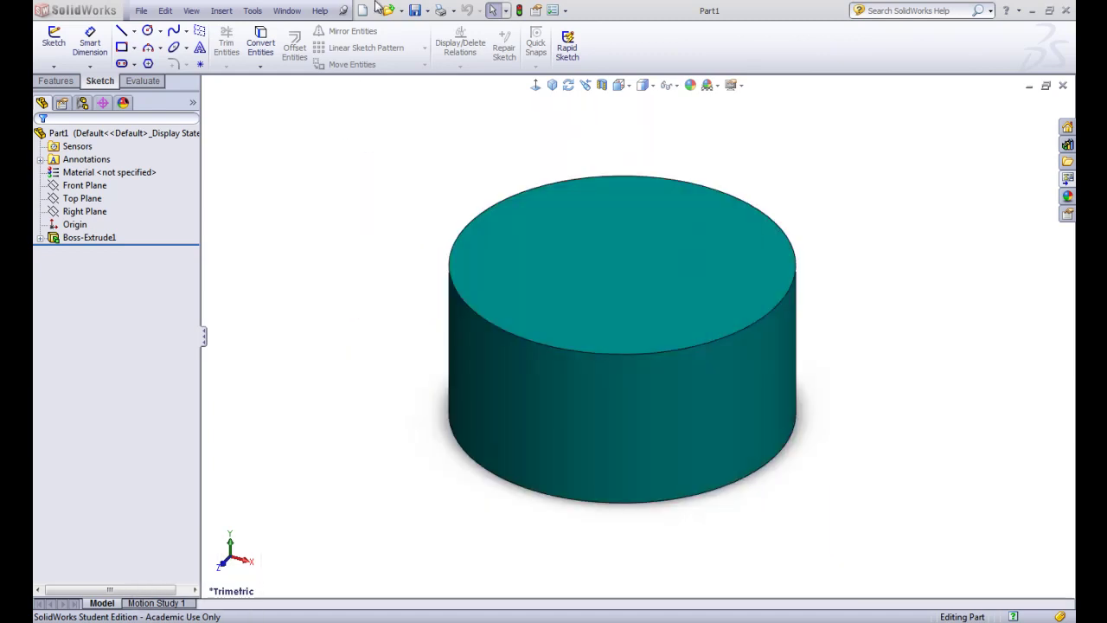
click(376, 11)
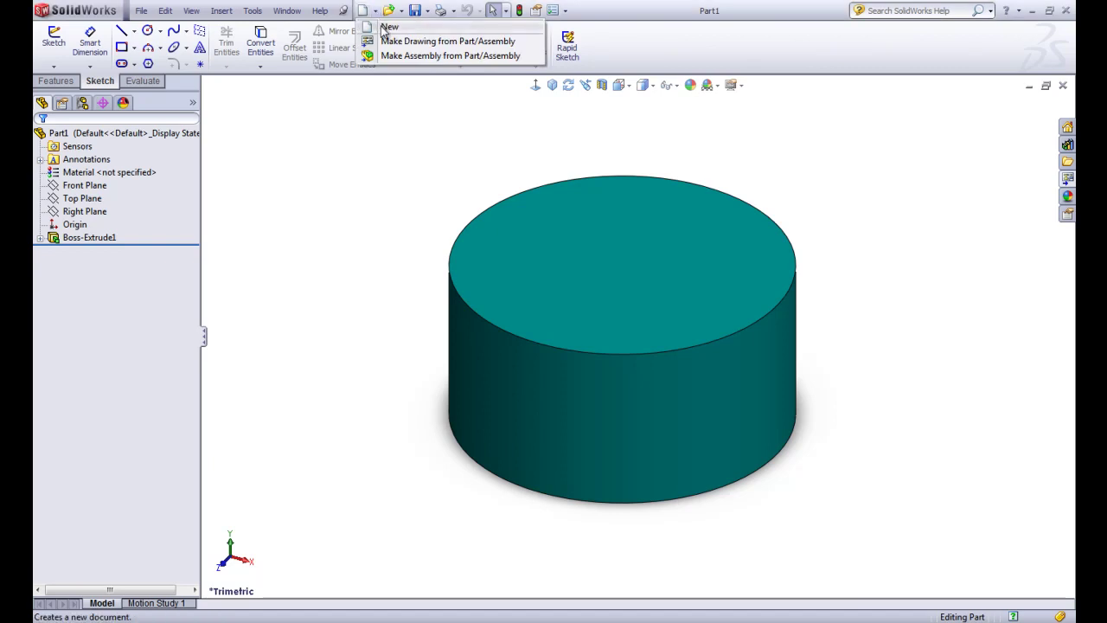
click(385, 22)
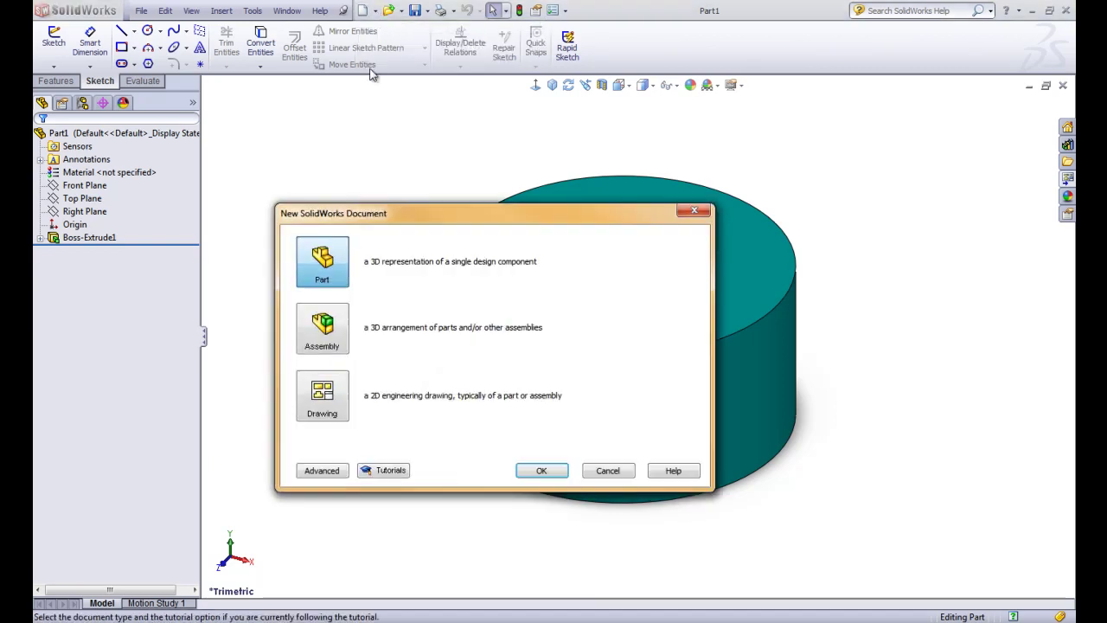
click(334, 333)
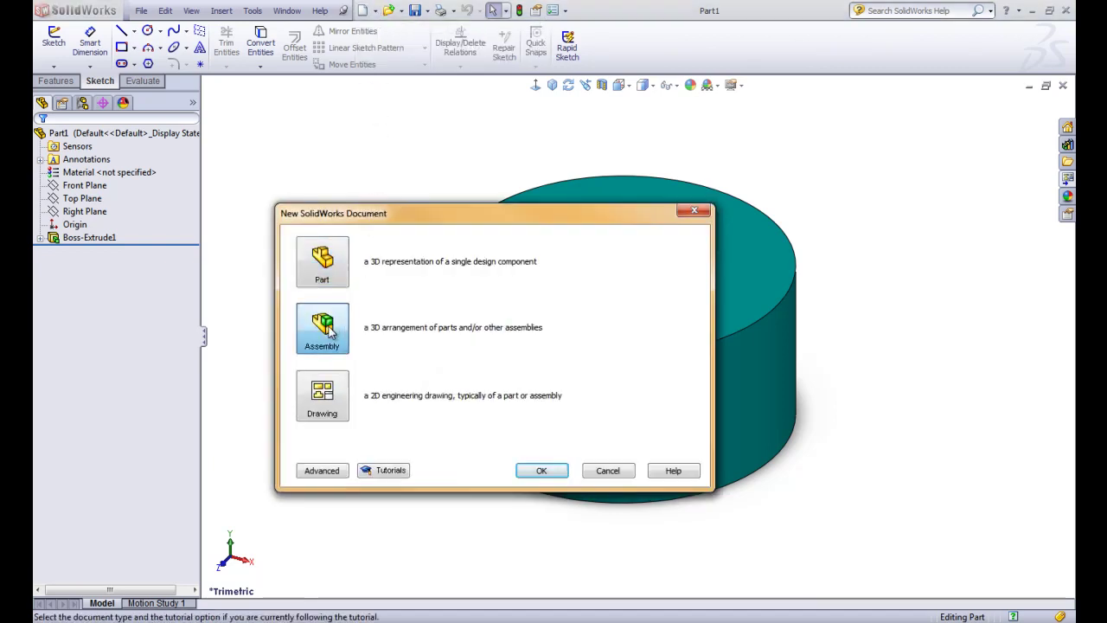
click(551, 469)
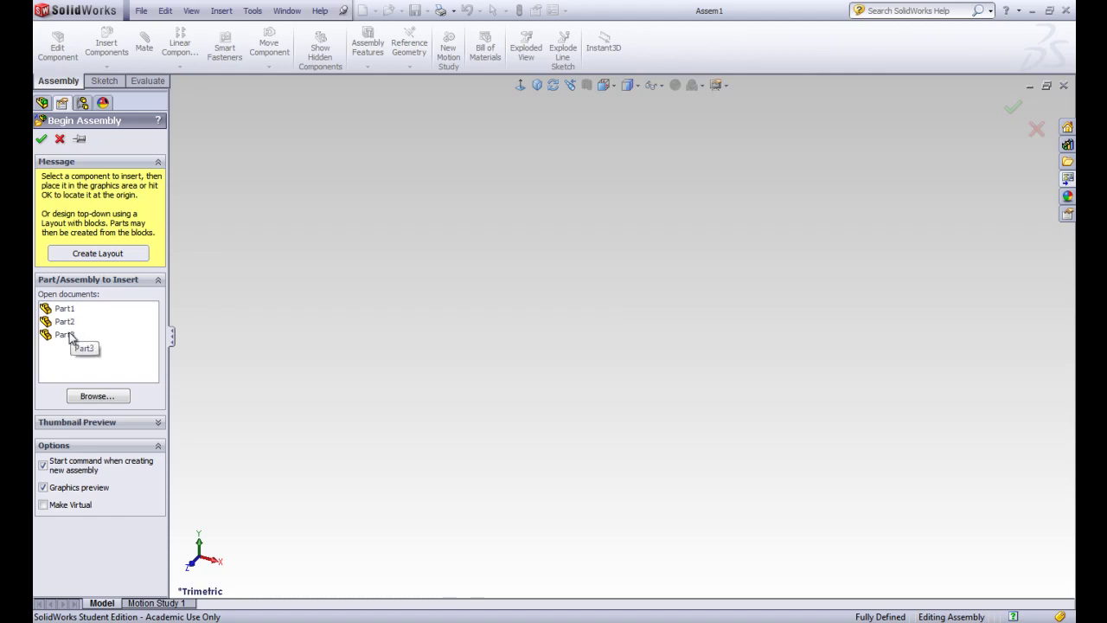
Skip the file browser and pick Part1, the teal cylinder, from the open documents list
click(89, 396)
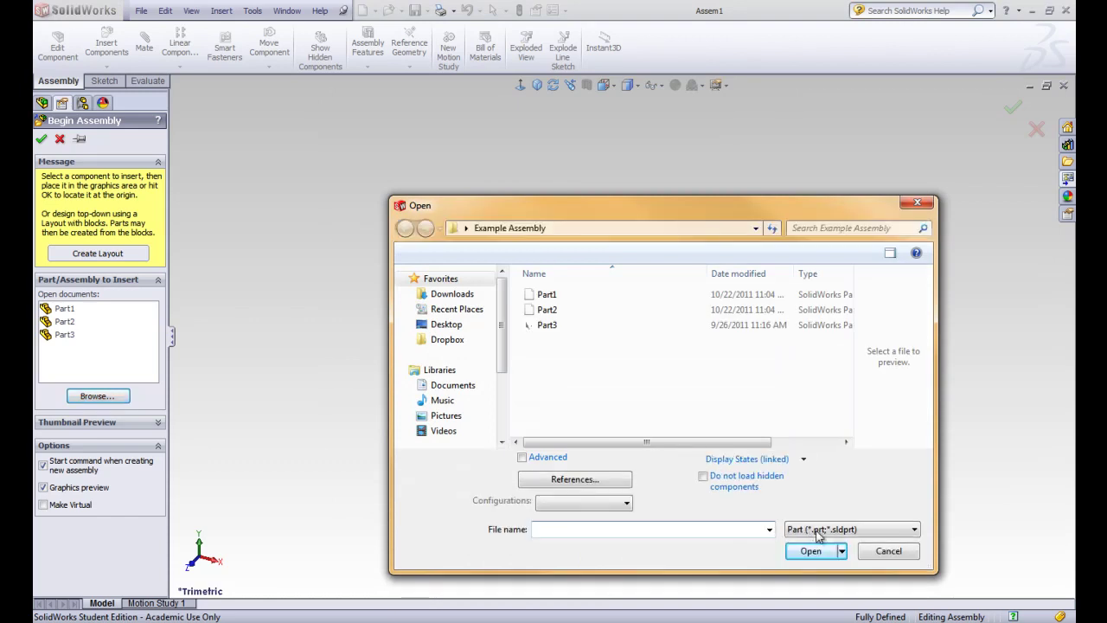
click(902, 553)
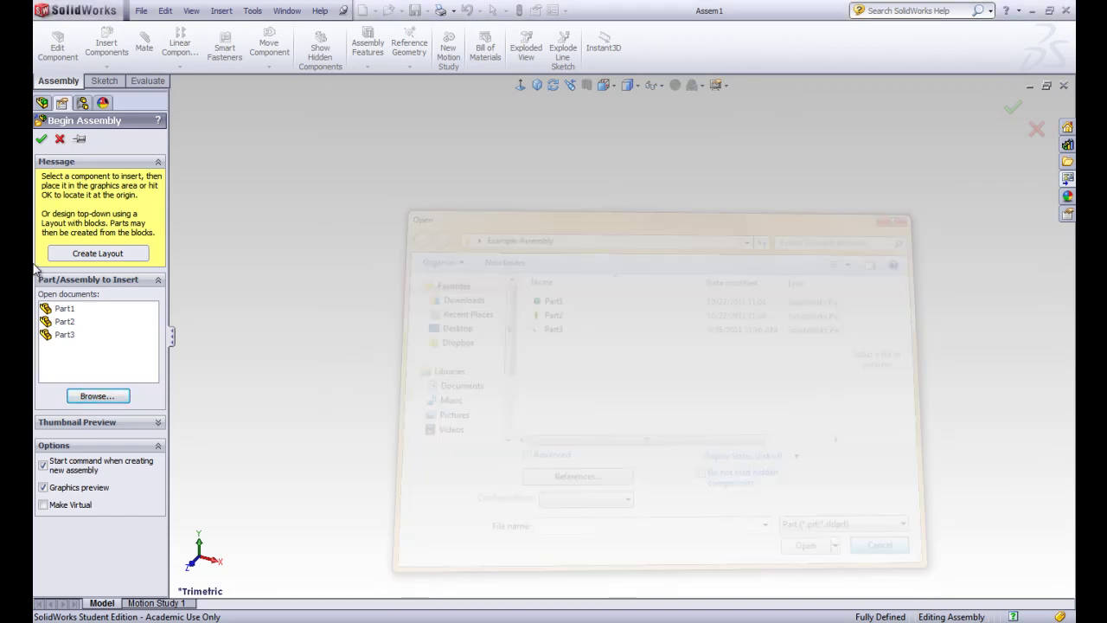
click(65, 309)
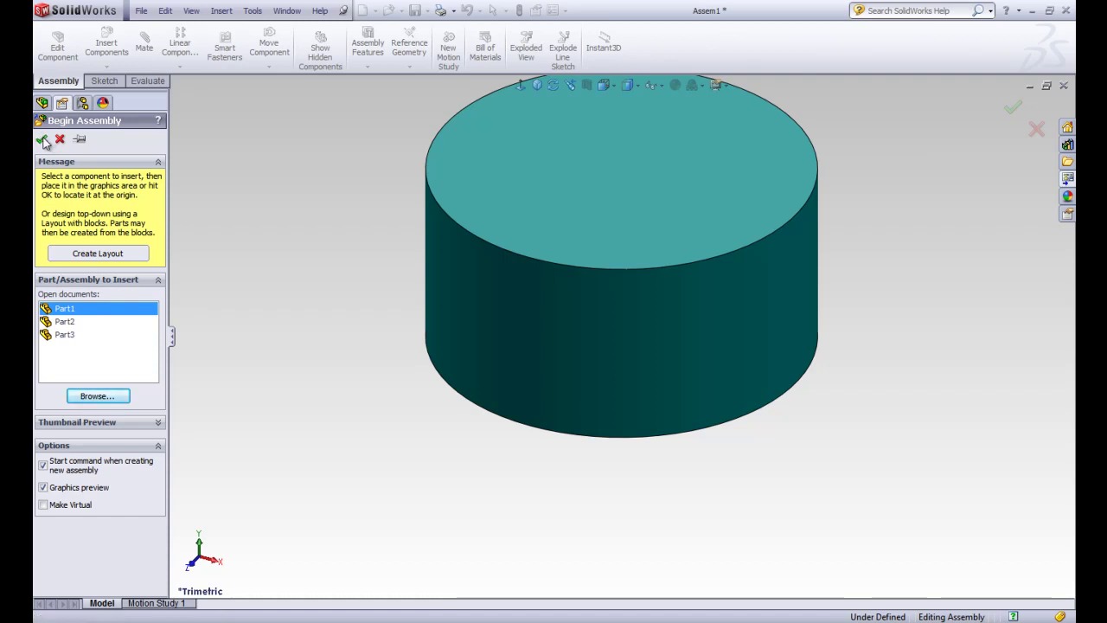
Place Part1 at the assembly origin as the fixed base component
click(42, 140)
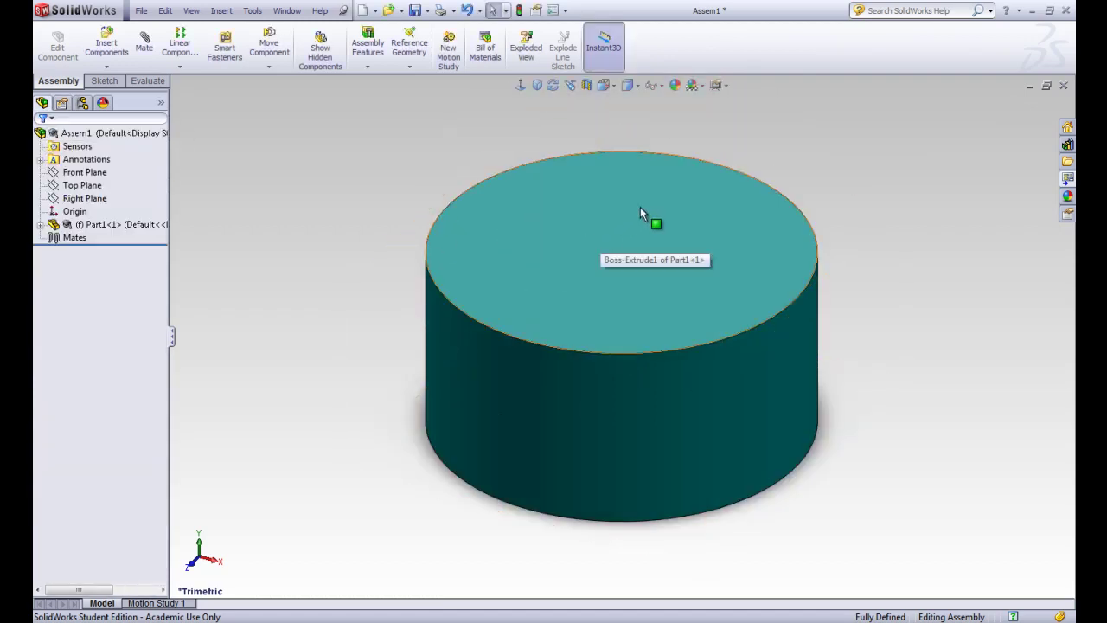
scroll(653, 204, up, 4)
scroll(668, 324, down, 2)
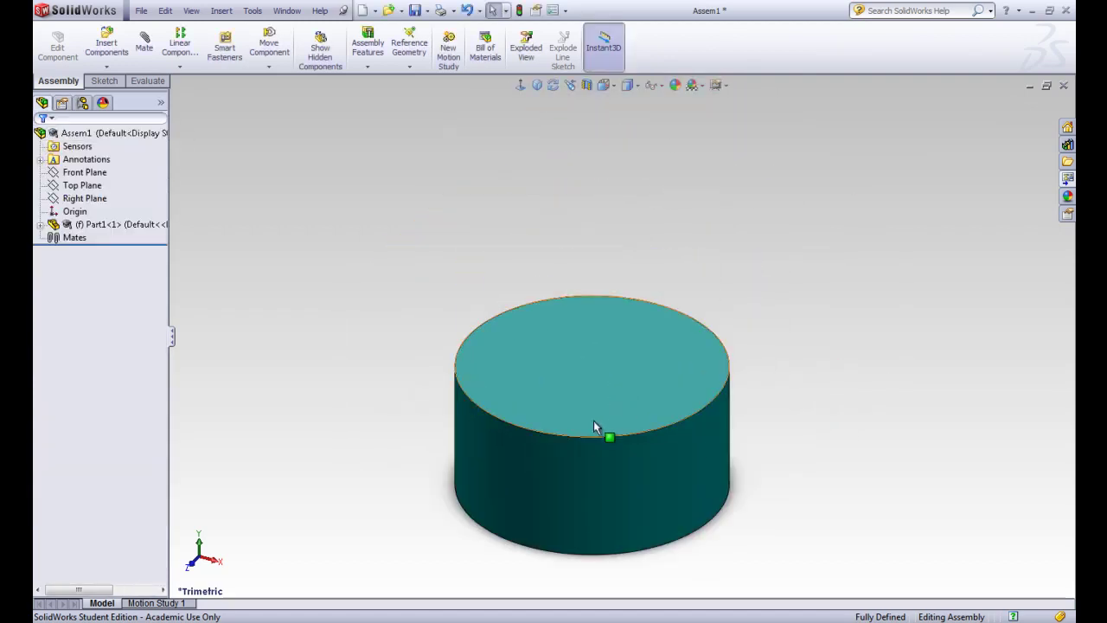
Expand Part1 in the design tree and inspect its Sensors folder and Front Plane
click(73, 134)
click(82, 199)
key(Escape)
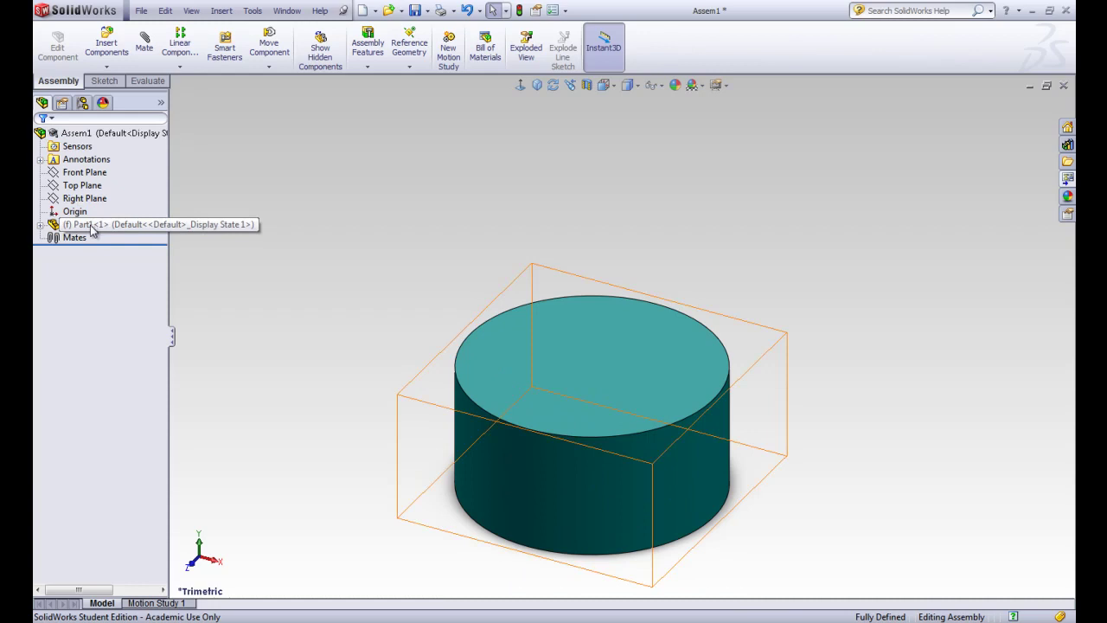
click(41, 226)
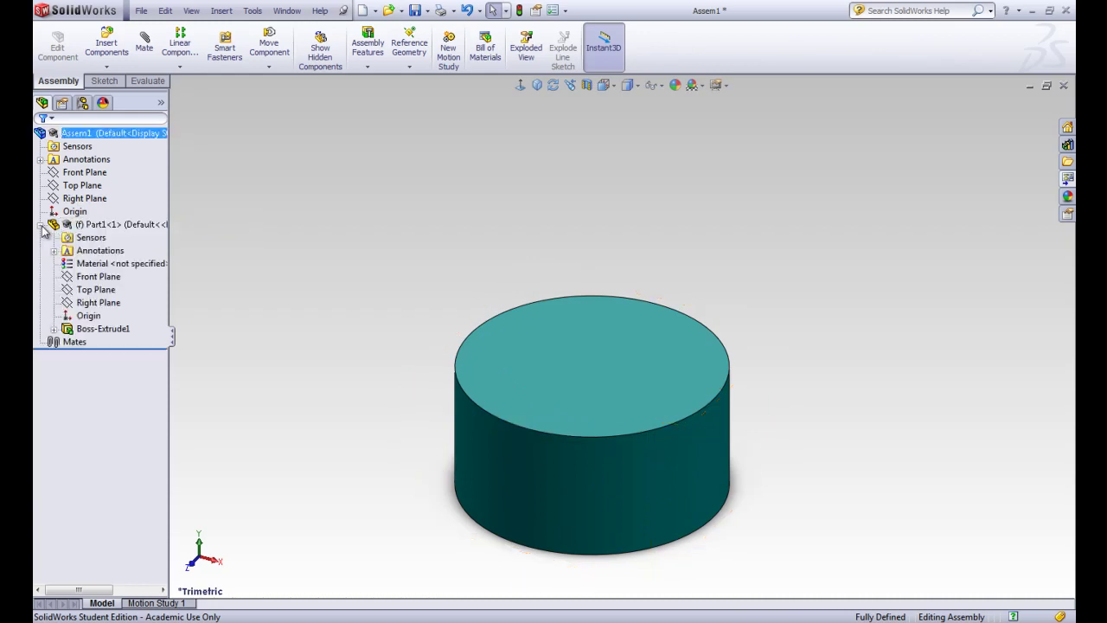
click(86, 238)
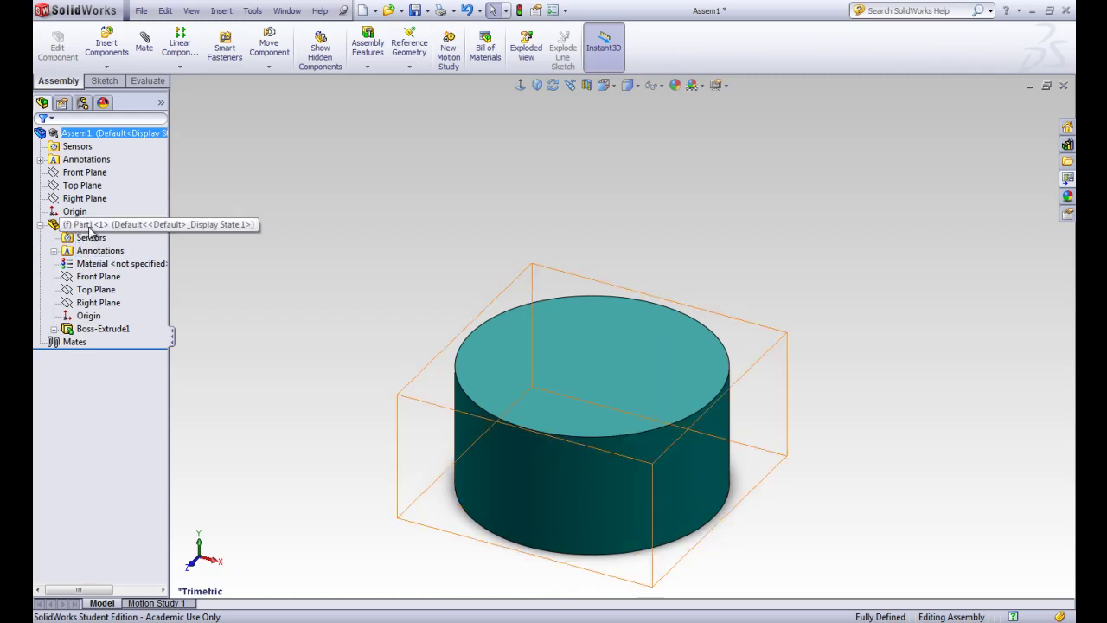
click(121, 250)
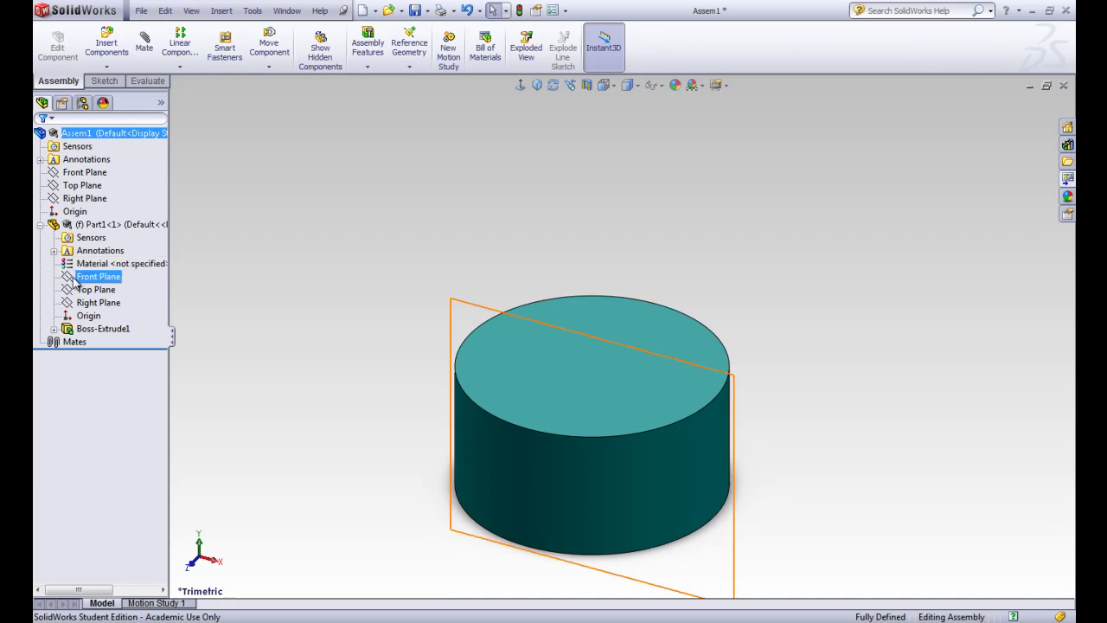
click(123, 134)
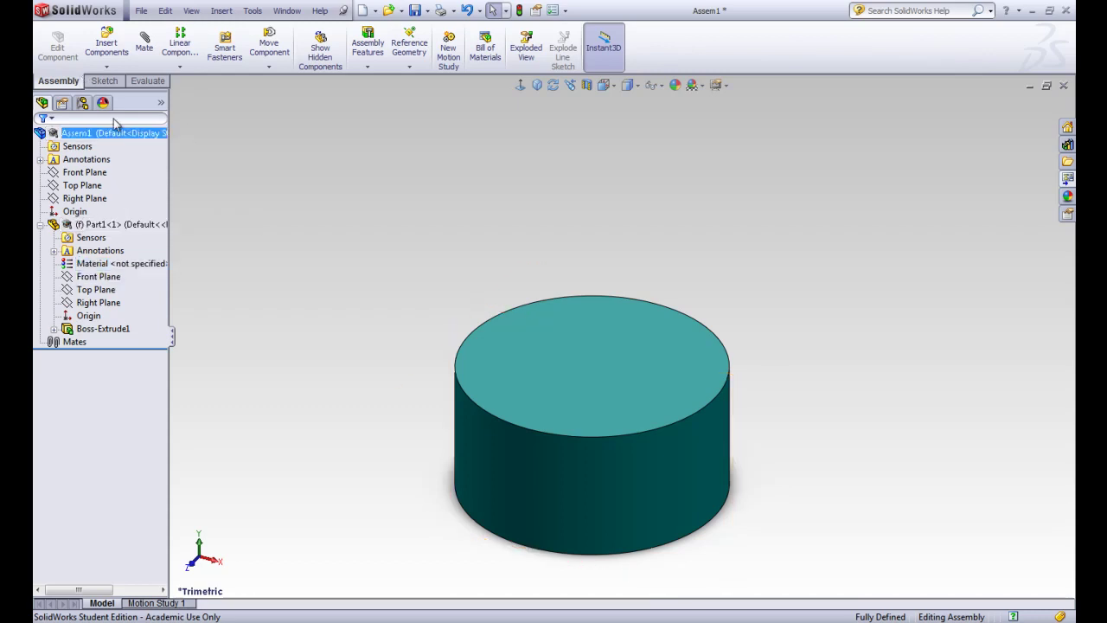
Insert Part2, the yellow bar, and drop it beside the cylinder
click(104, 50)
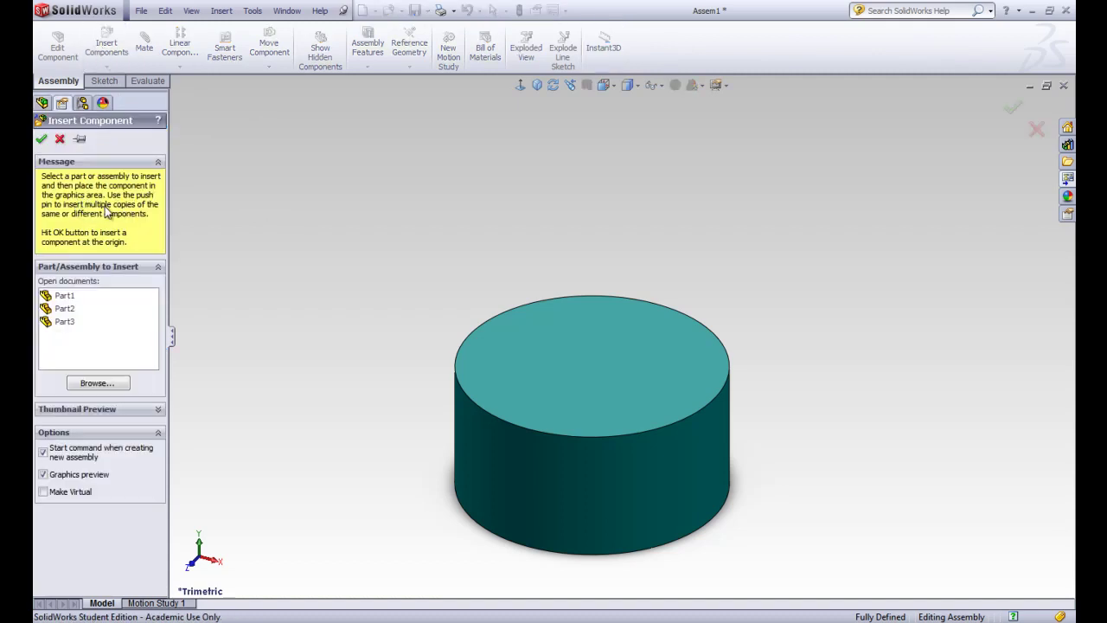
click(65, 309)
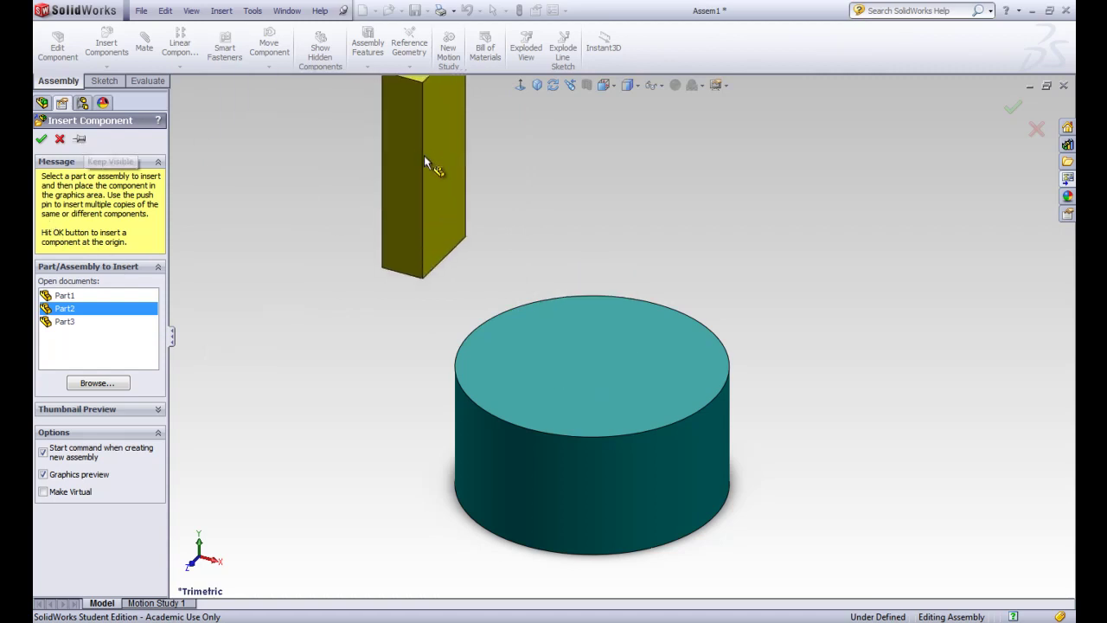
click(426, 208)
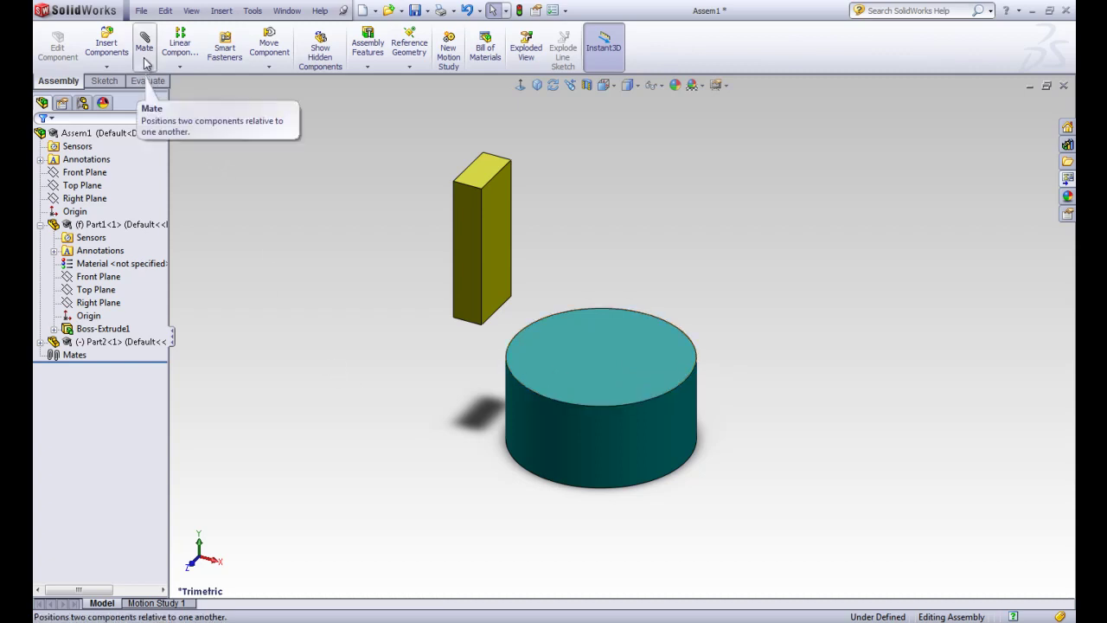
Create a Coincident mate between the bar's underside and the cylinder's top face
click(145, 63)
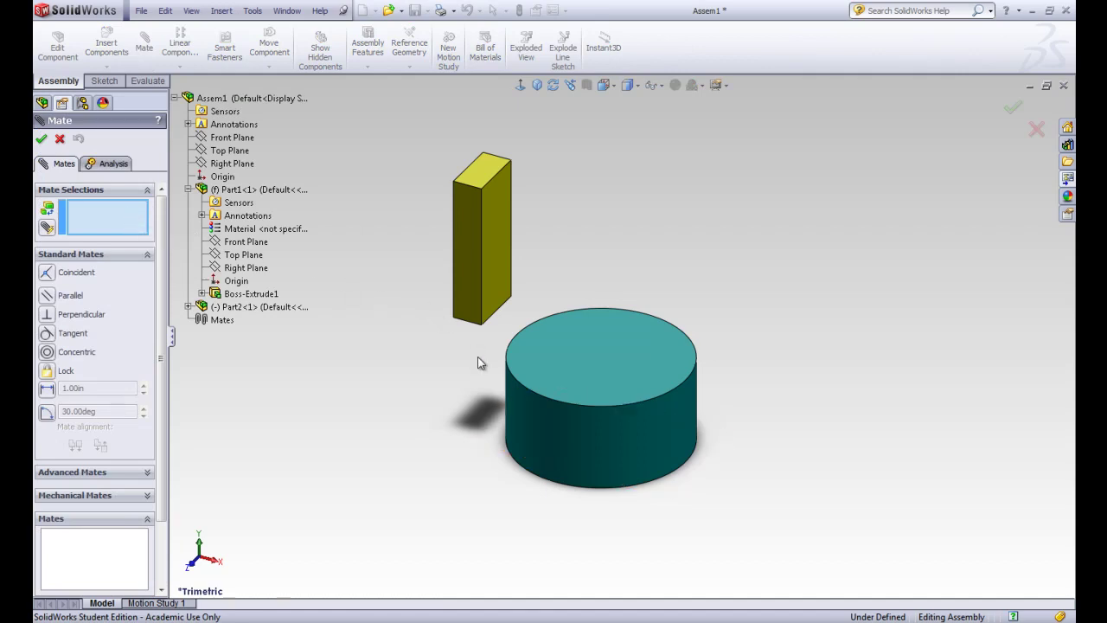
middle_drag(475, 366, 475, 203)
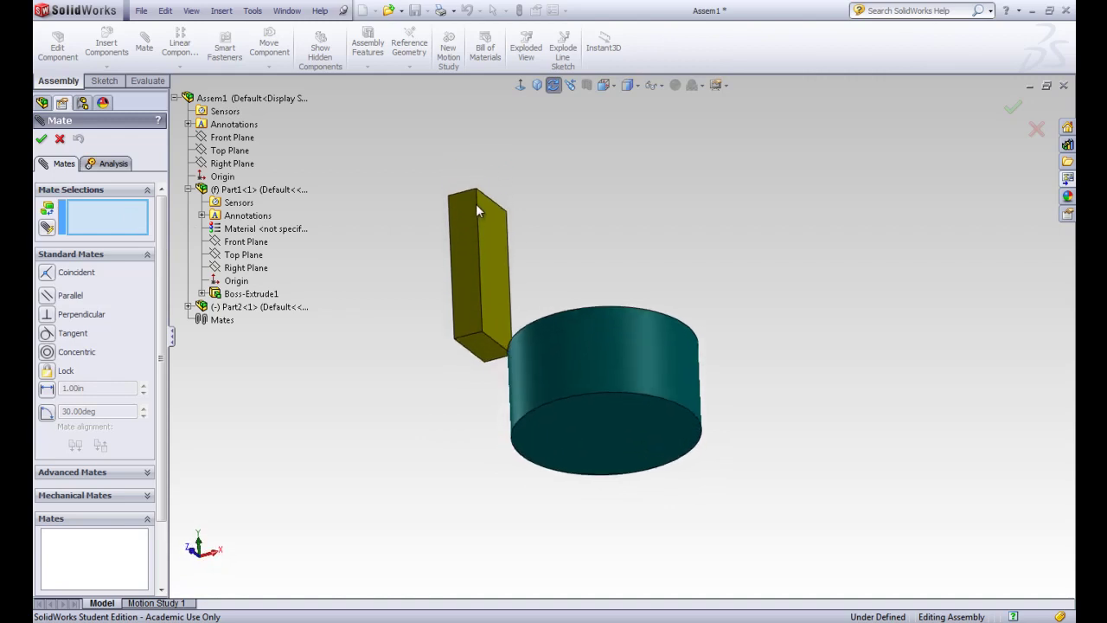
click(477, 352)
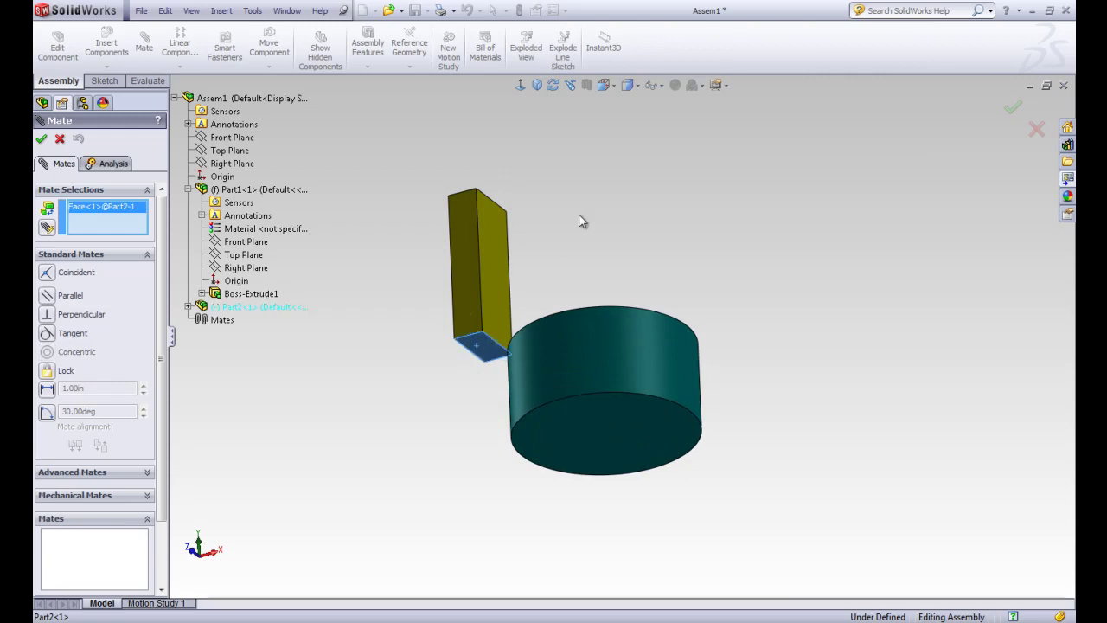
middle_drag(576, 220, 573, 371)
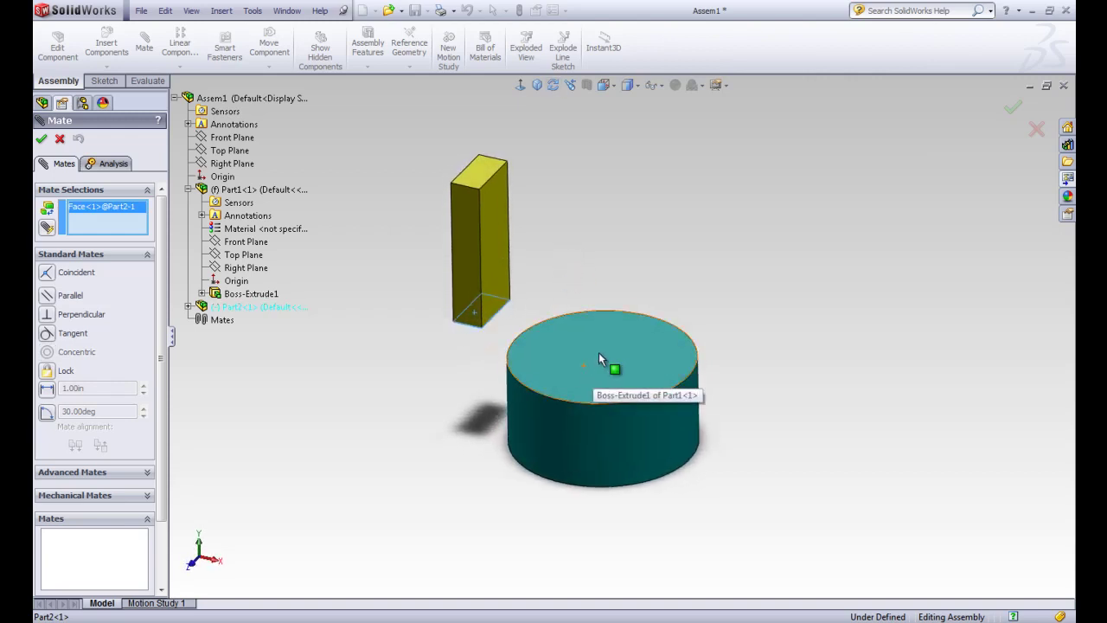
click(603, 355)
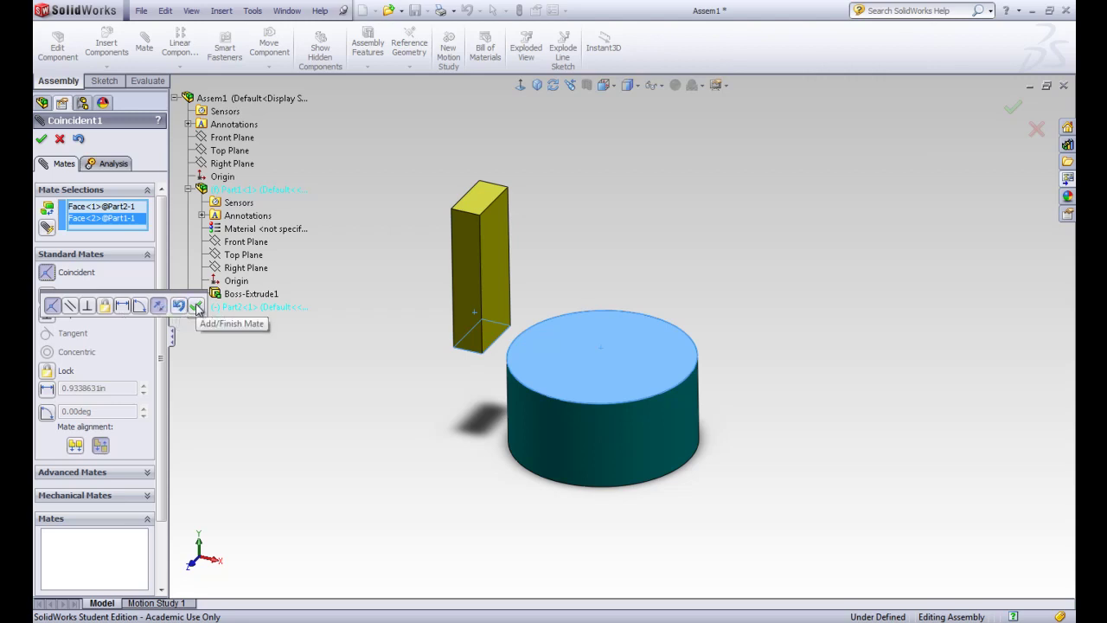
click(196, 307)
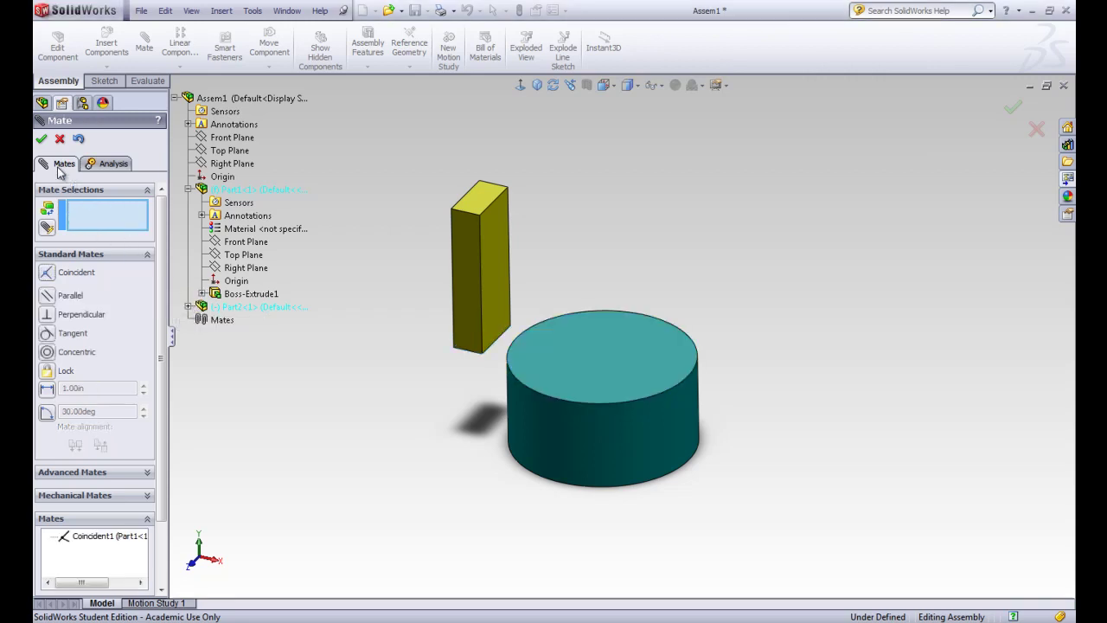
Close the mate and nudge the bar slightly right on the cylinder top
click(40, 138)
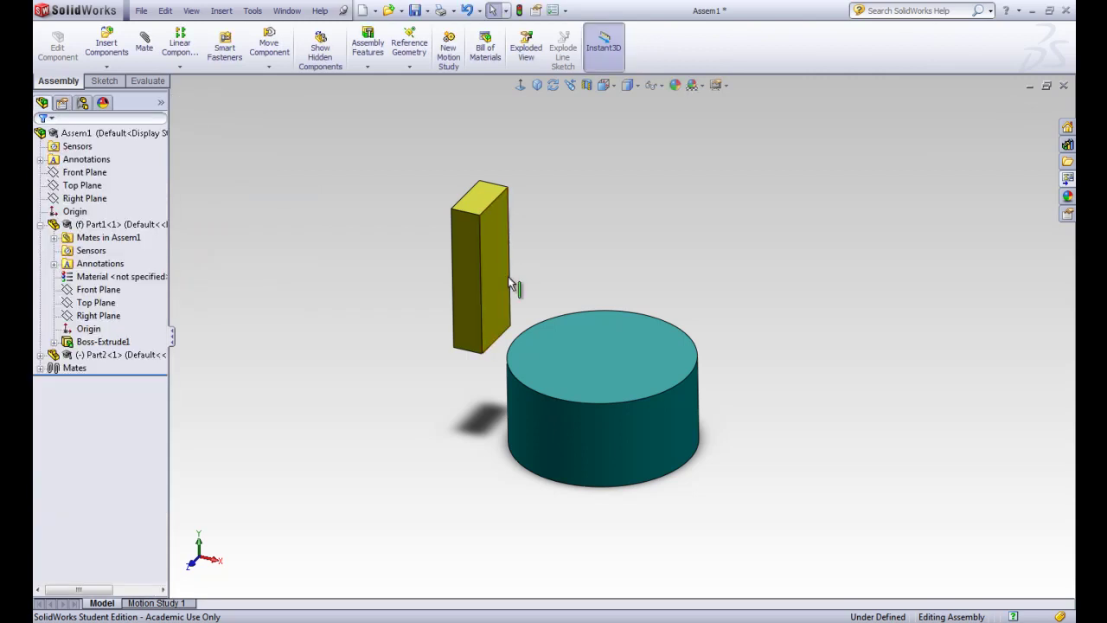
mouse_move(509, 372)
middle_down()
mouse_move(529, 299)
mouse_move(542, 298)
mouse_move(539, 311)
mouse_move(551, 299)
middle_up()
key(Escape)
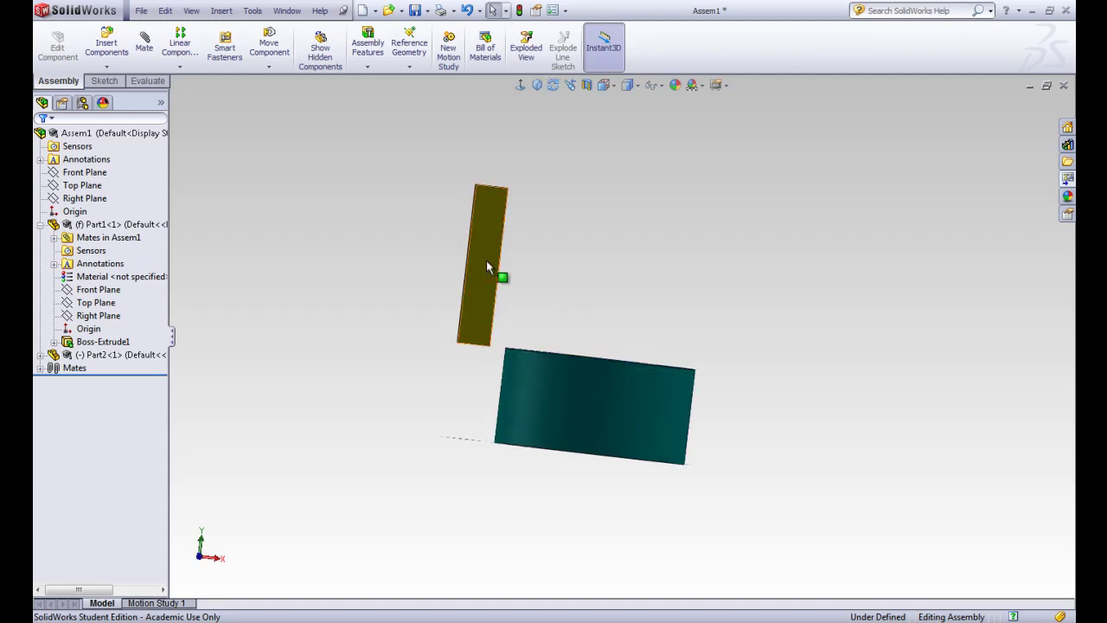
mouse_move(502, 269)
mouse_down()
mouse_move(598, 267)
mouse_move(601, 303)
mouse_move(641, 275)
mouse_up()
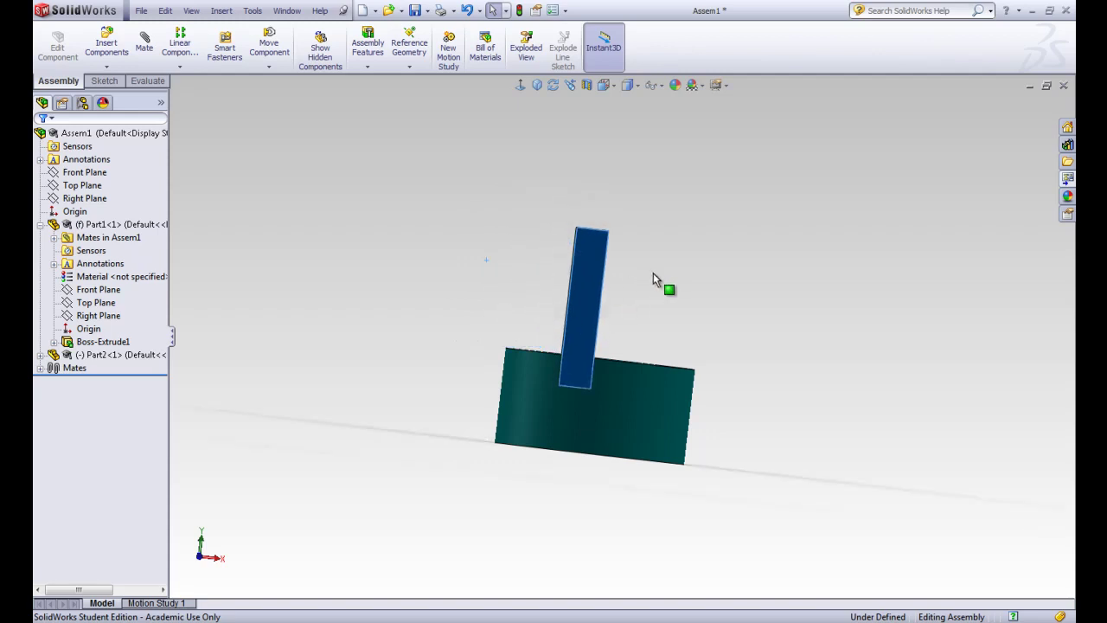
click(627, 318)
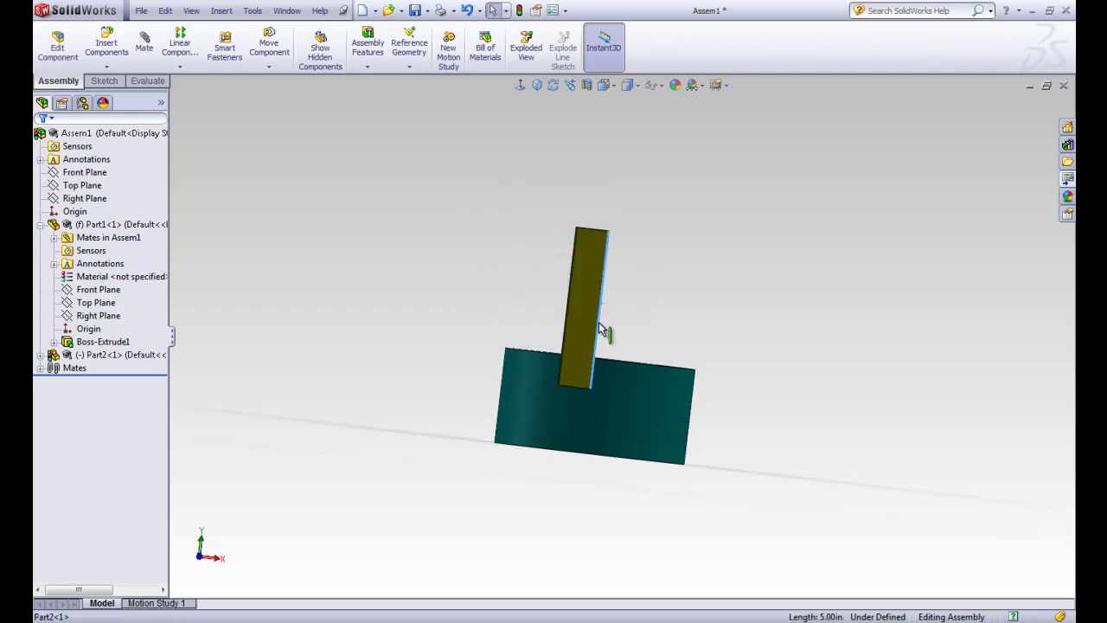
click(584, 353)
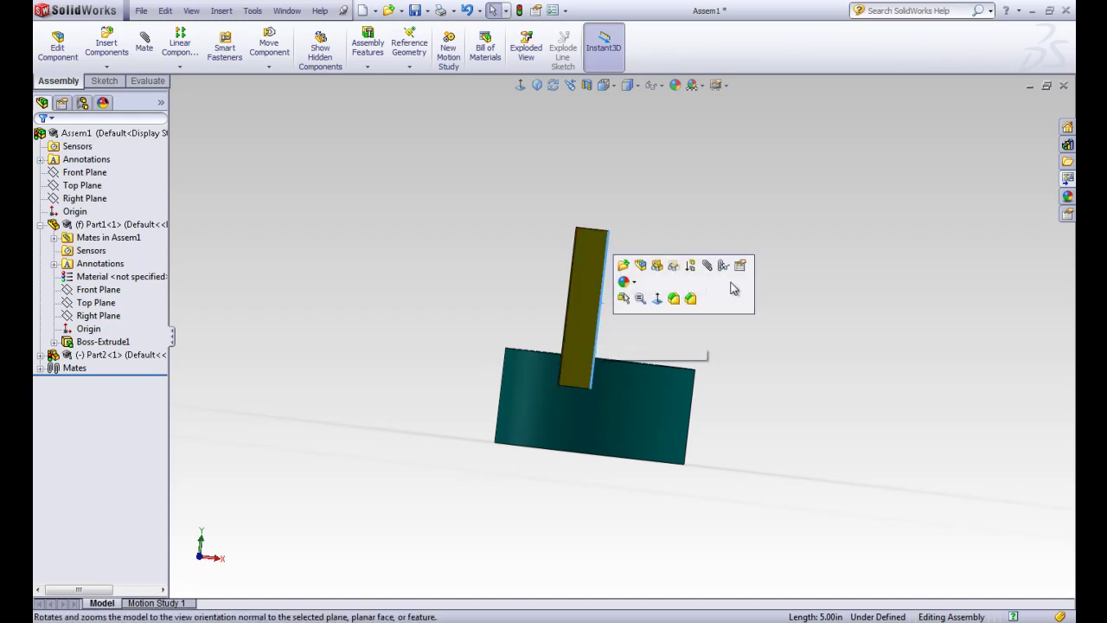
In isometric view, drag the bar off the cylinder and back onto its top-left rim
middle_drag(764, 213, 626, 248)
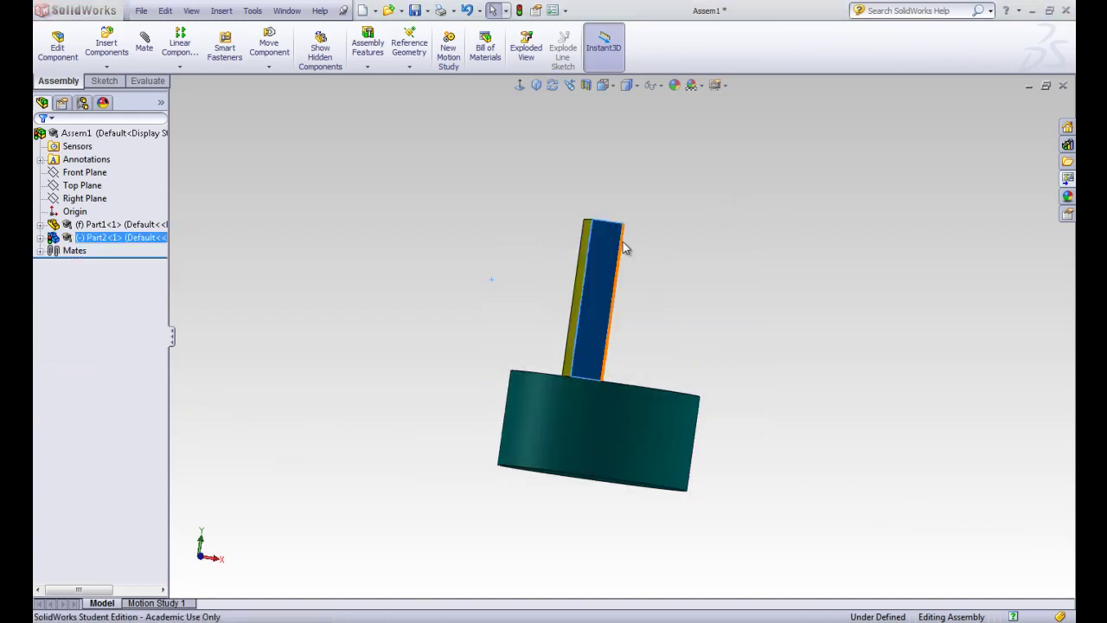
click(535, 89)
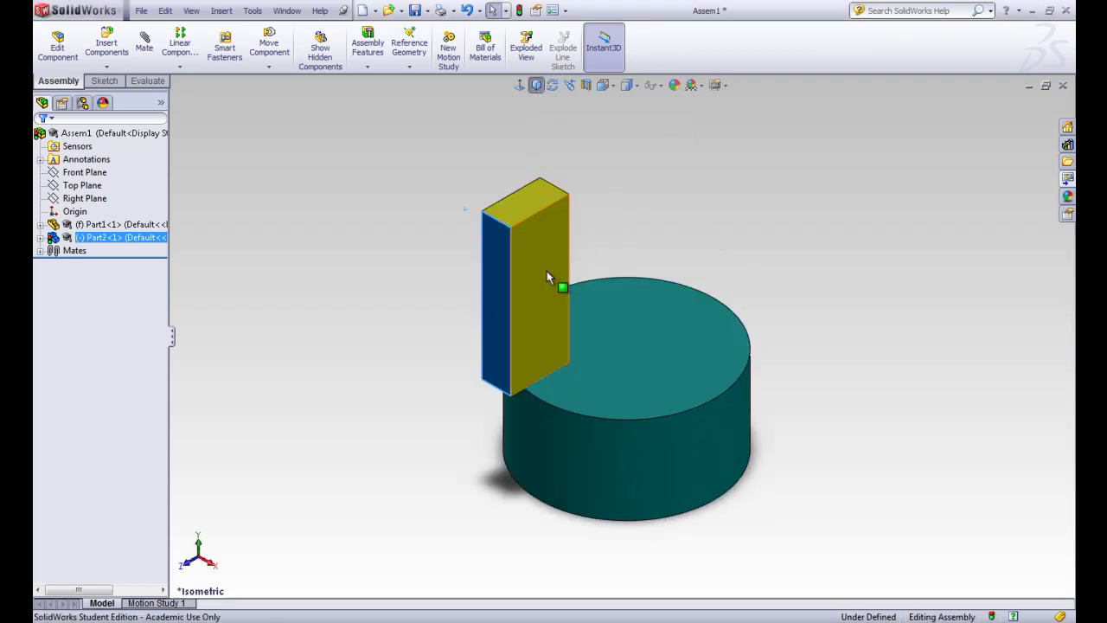
click(545, 271)
drag(501, 313, 646, 289)
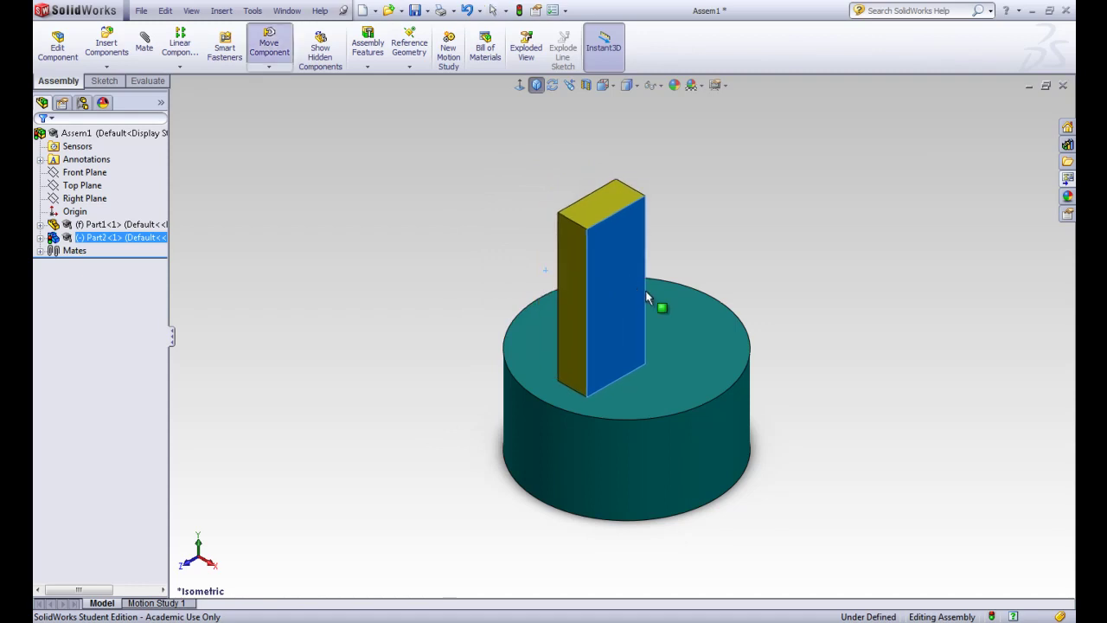
drag(722, 322, 790, 339)
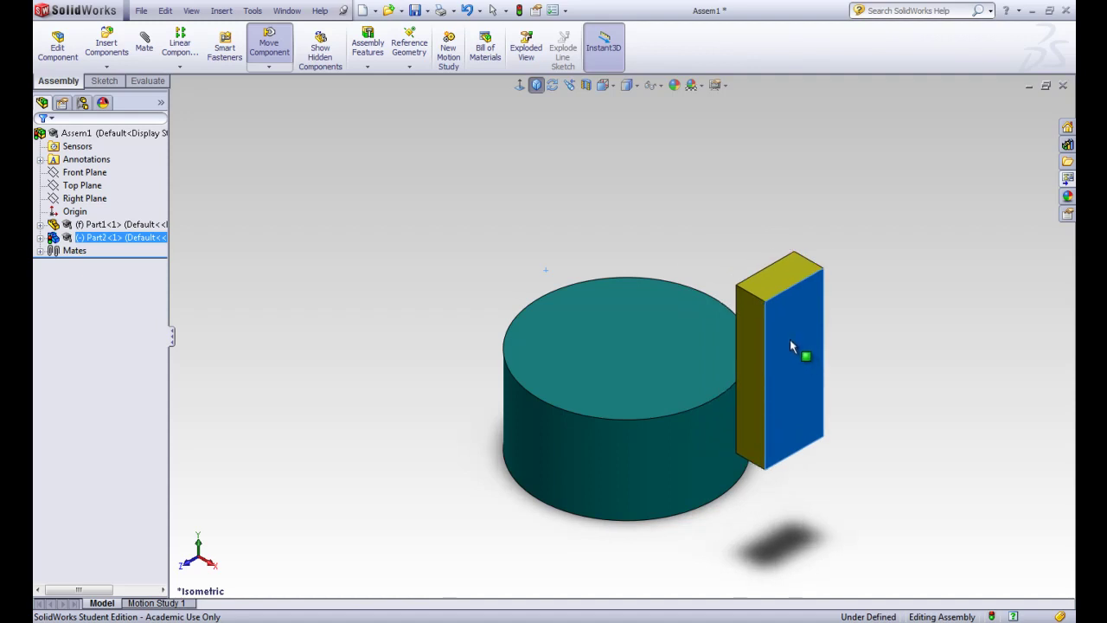
drag(712, 322, 520, 264)
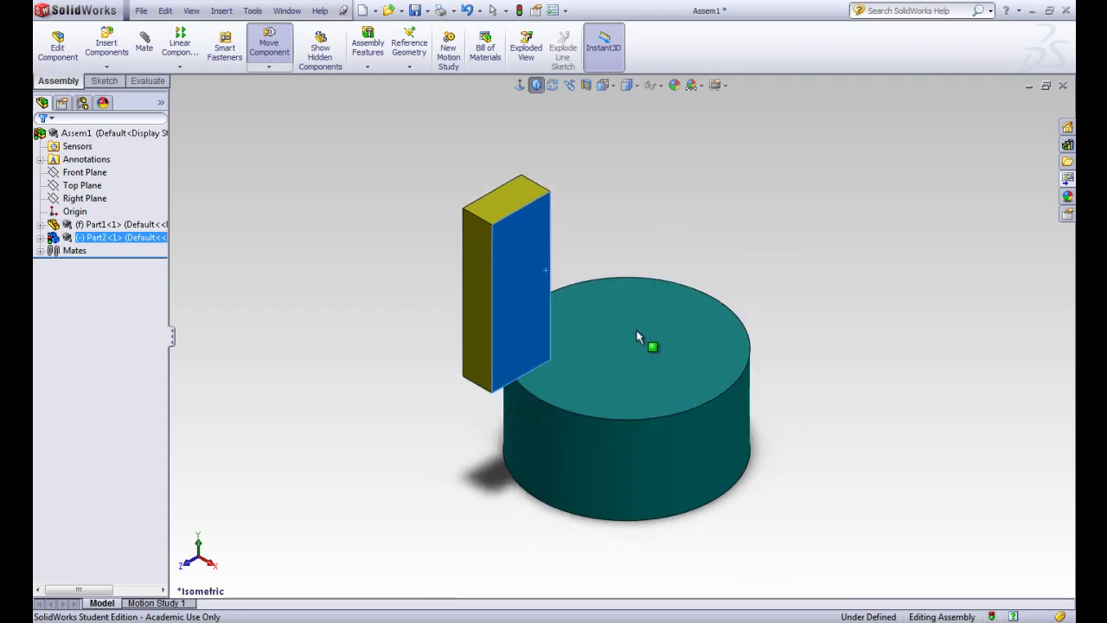
key(Escape)
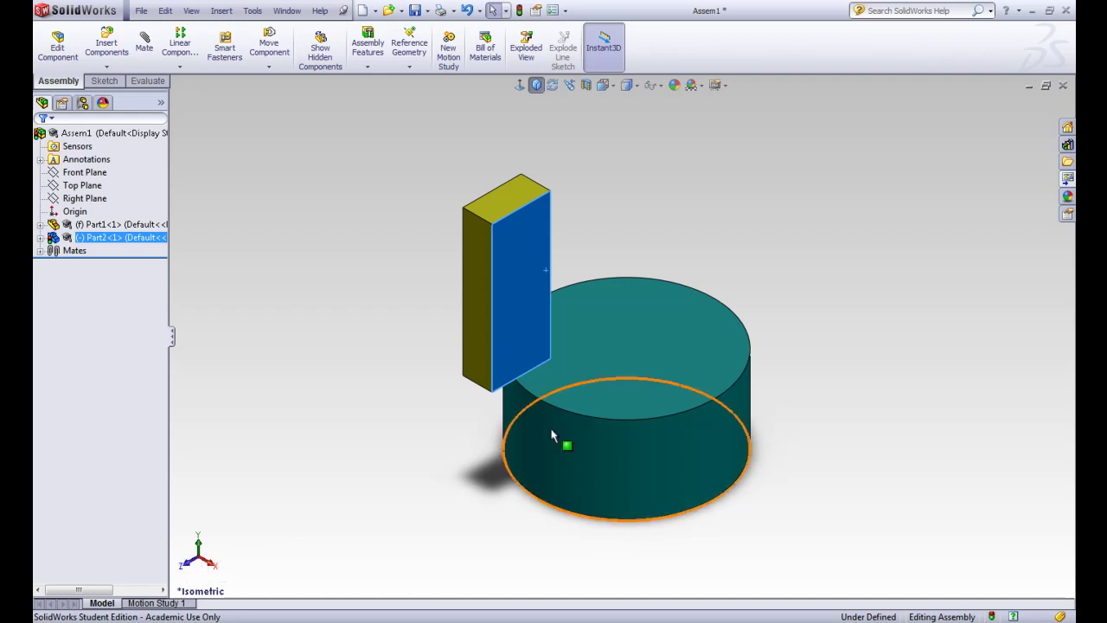
Select the Front Planes of Part1 and Part2 in the design tree
click(93, 262)
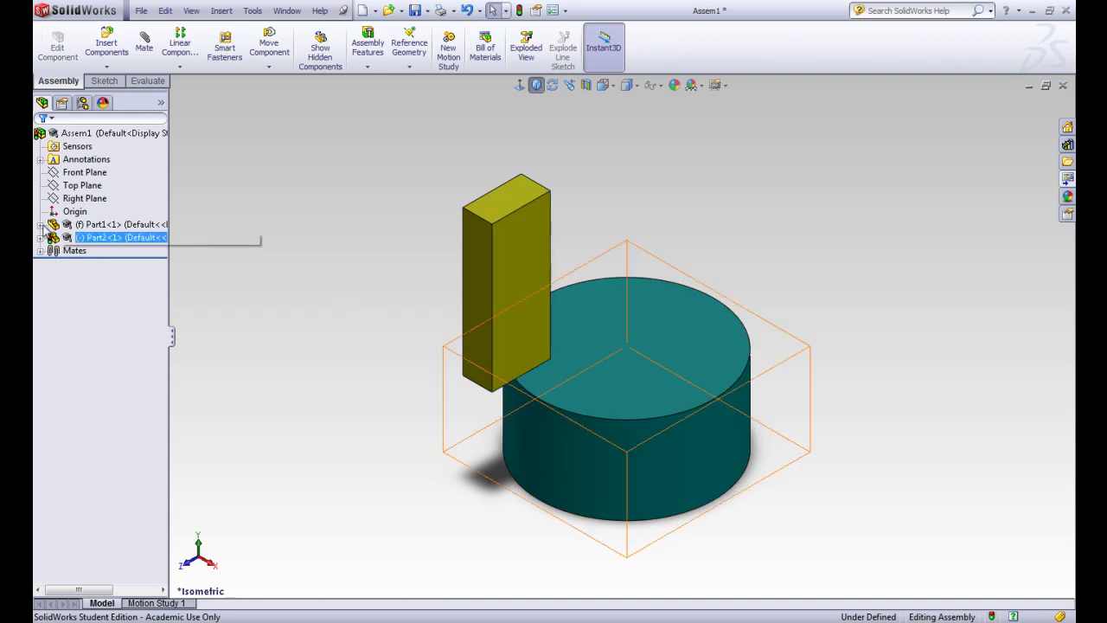
click(41, 224)
click(79, 290)
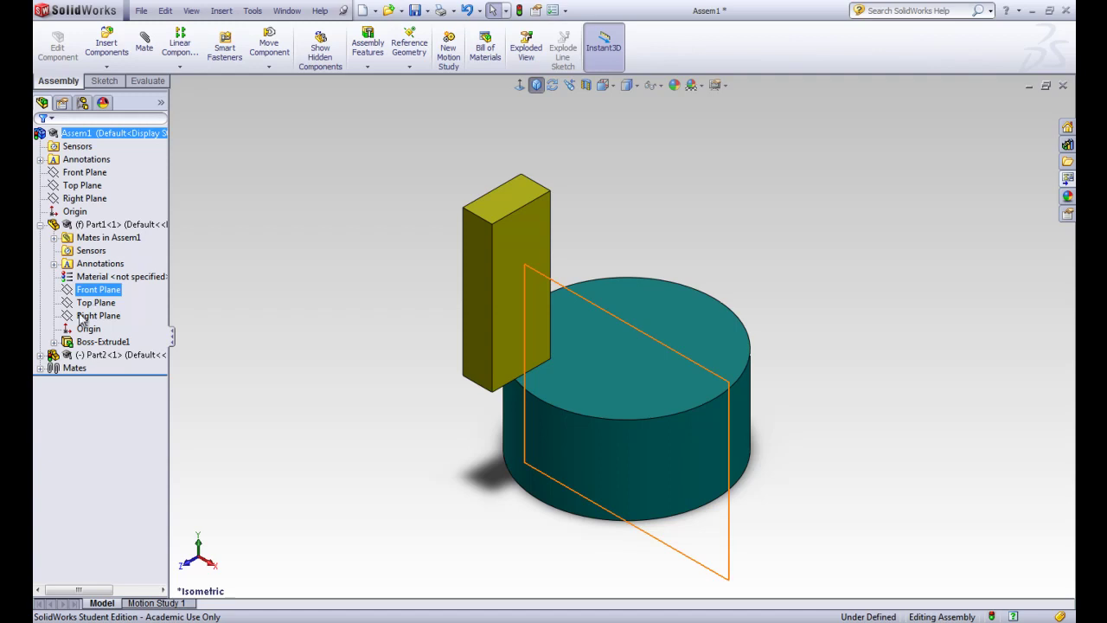
click(41, 355)
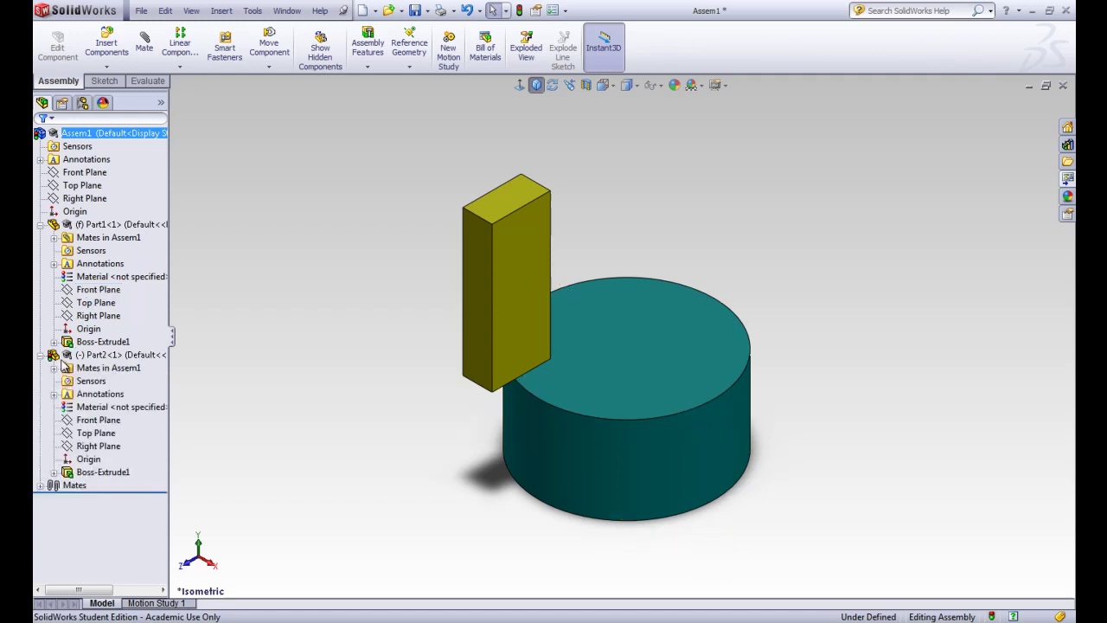
click(98, 421)
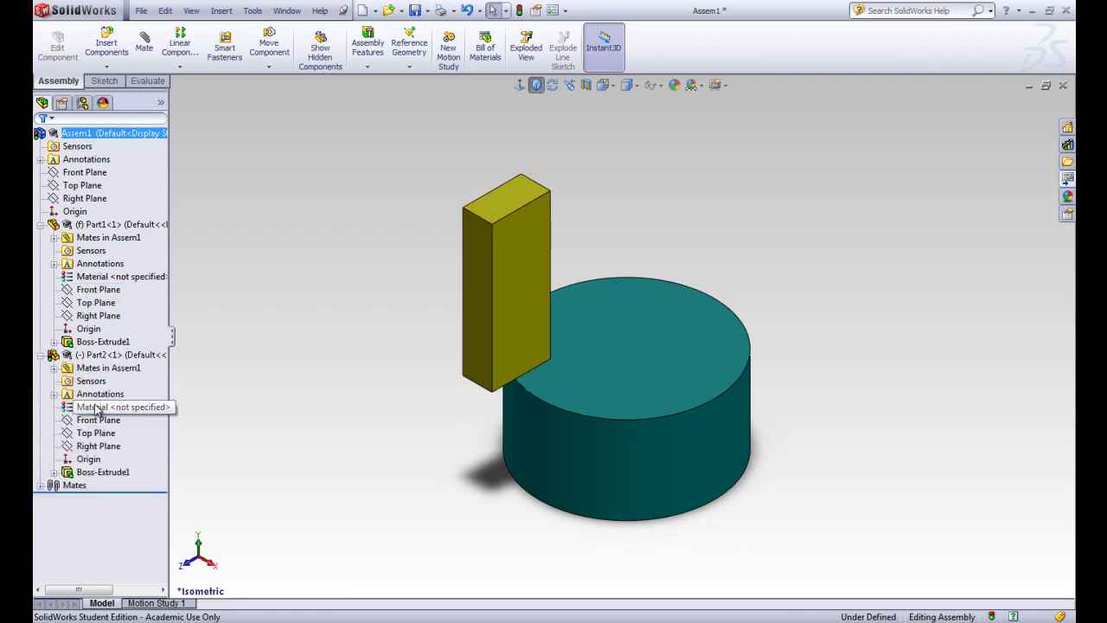
click(86, 368)
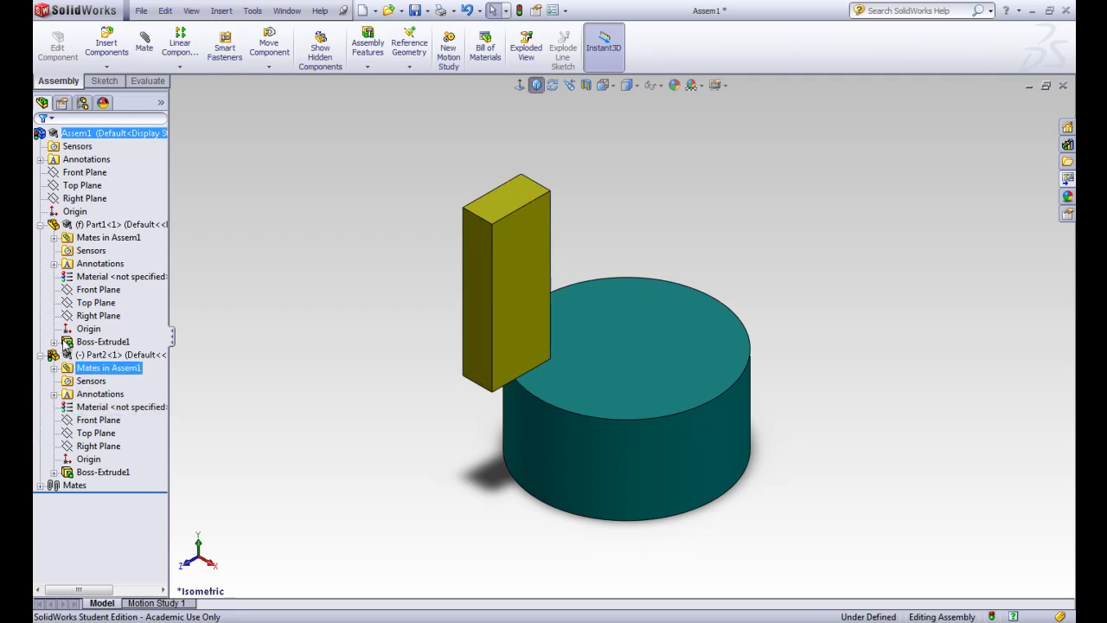
click(98, 290)
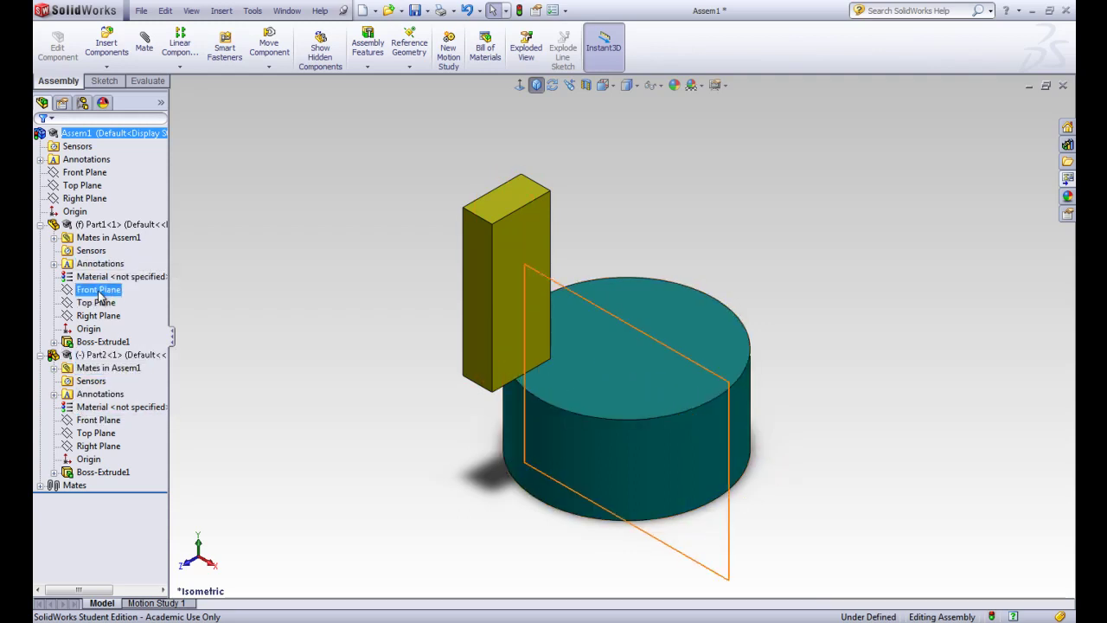
ctrl+click(99, 420)
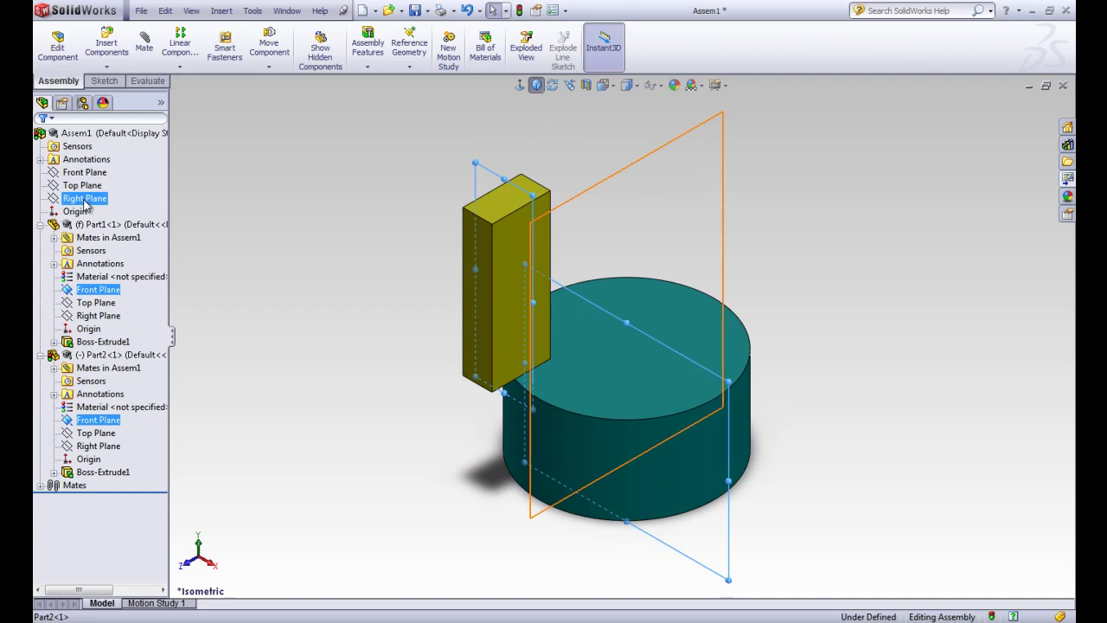
Apply a Coincident mate to the two selected Front Planes
ctrl+click(96, 303)
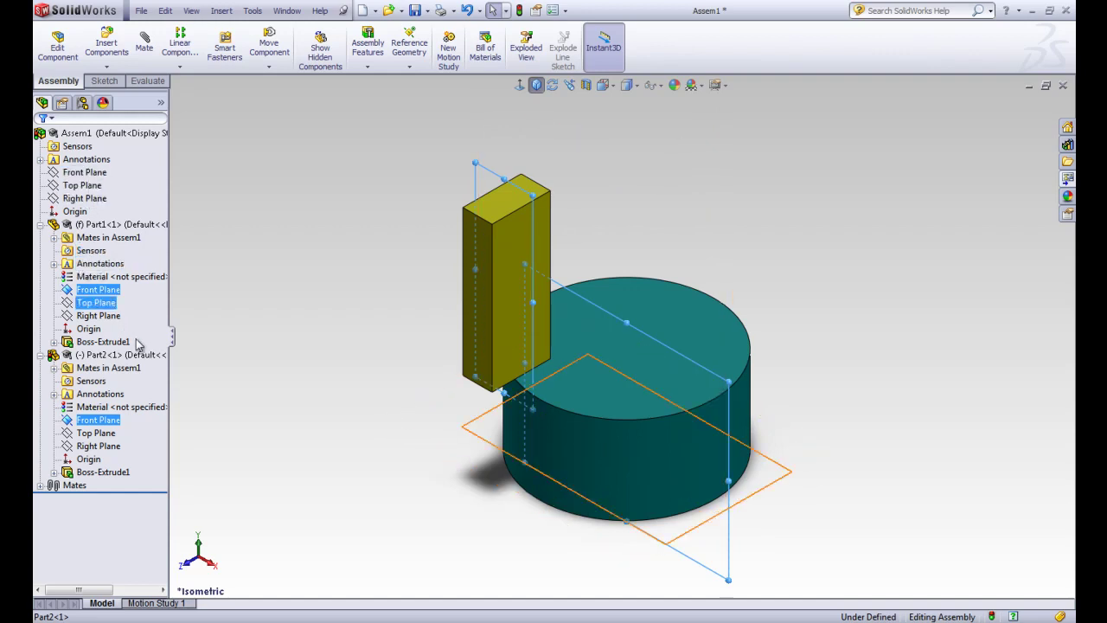
ctrl+click(106, 304)
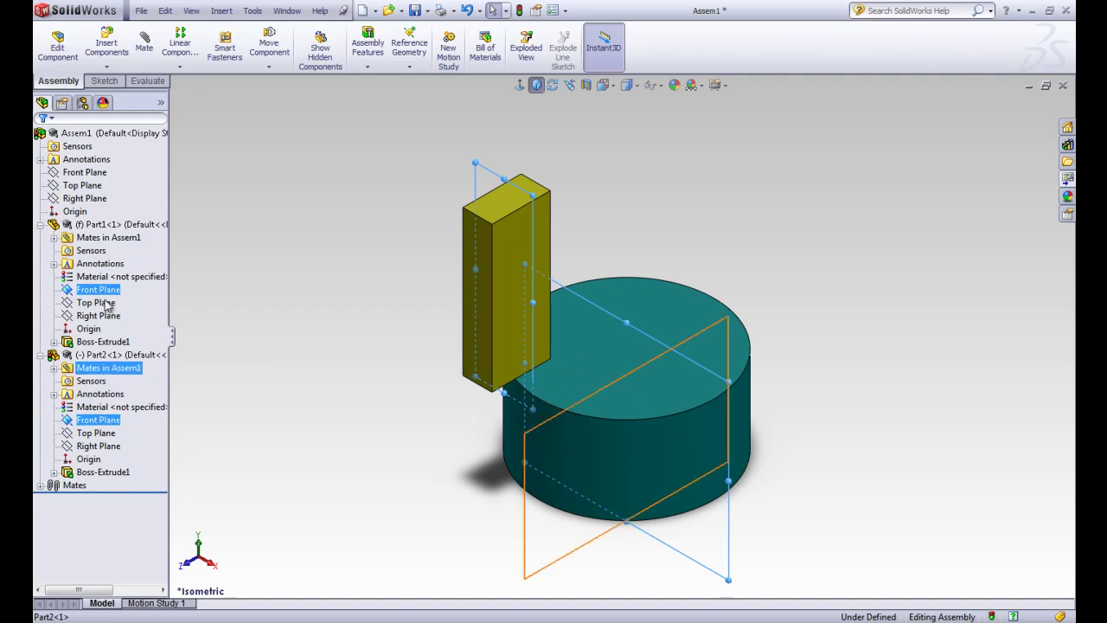
click(144, 43)
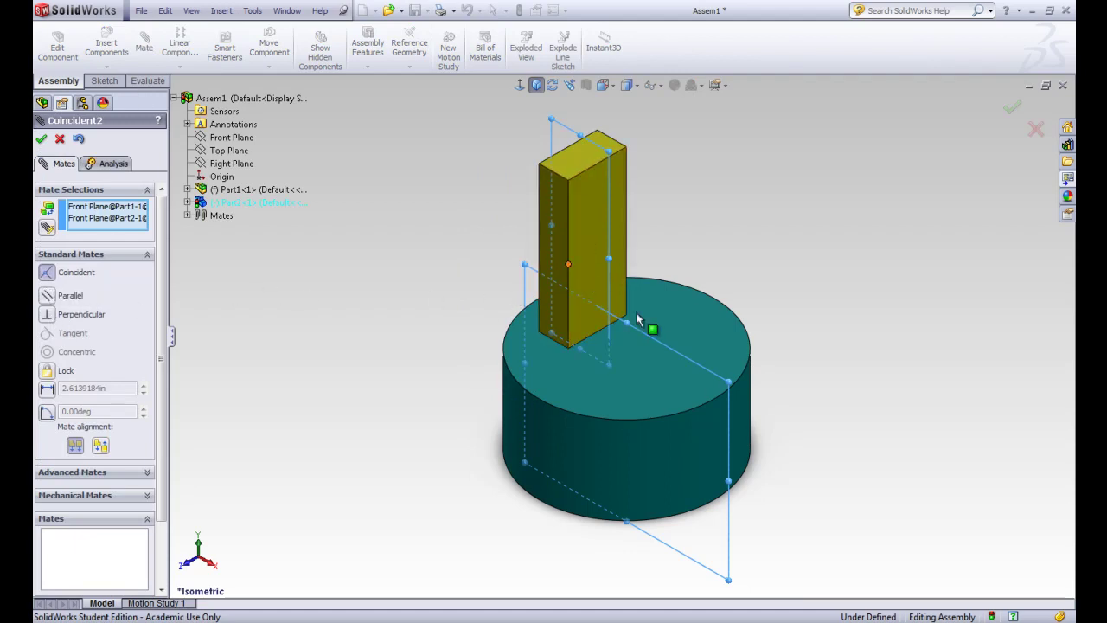
click(42, 140)
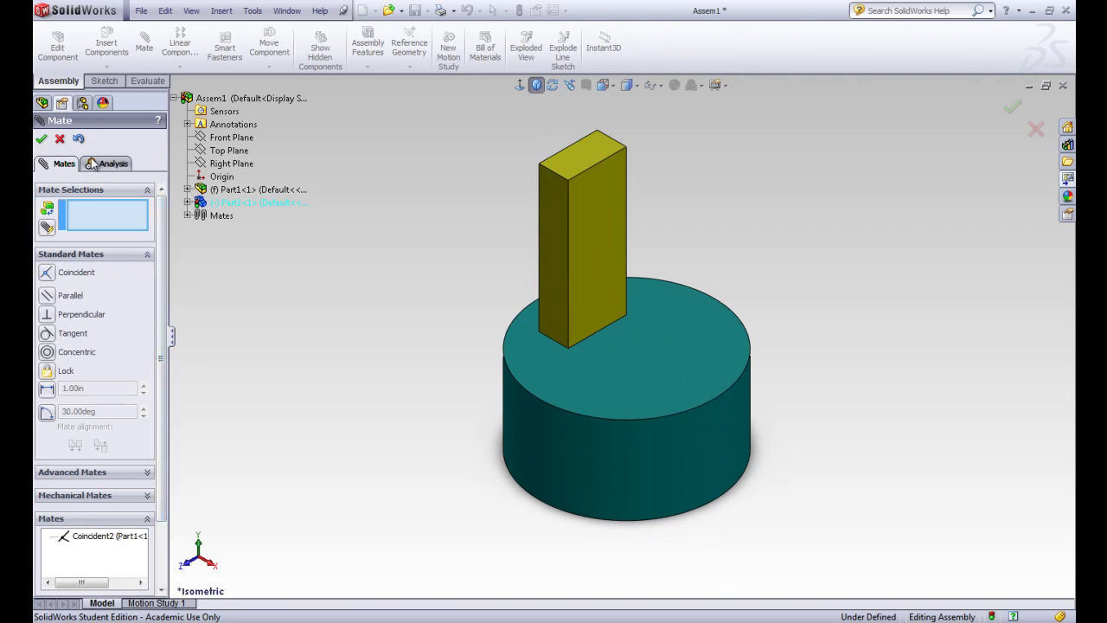
Mate the Right Planes of Part2 and Part1 coincident
click(187, 191)
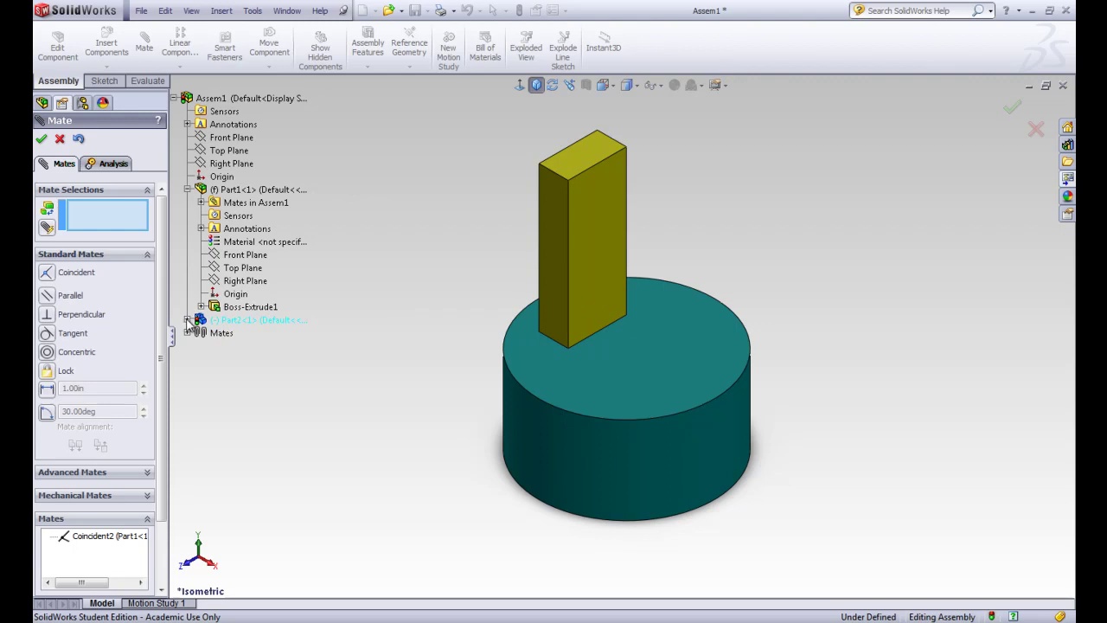
click(187, 320)
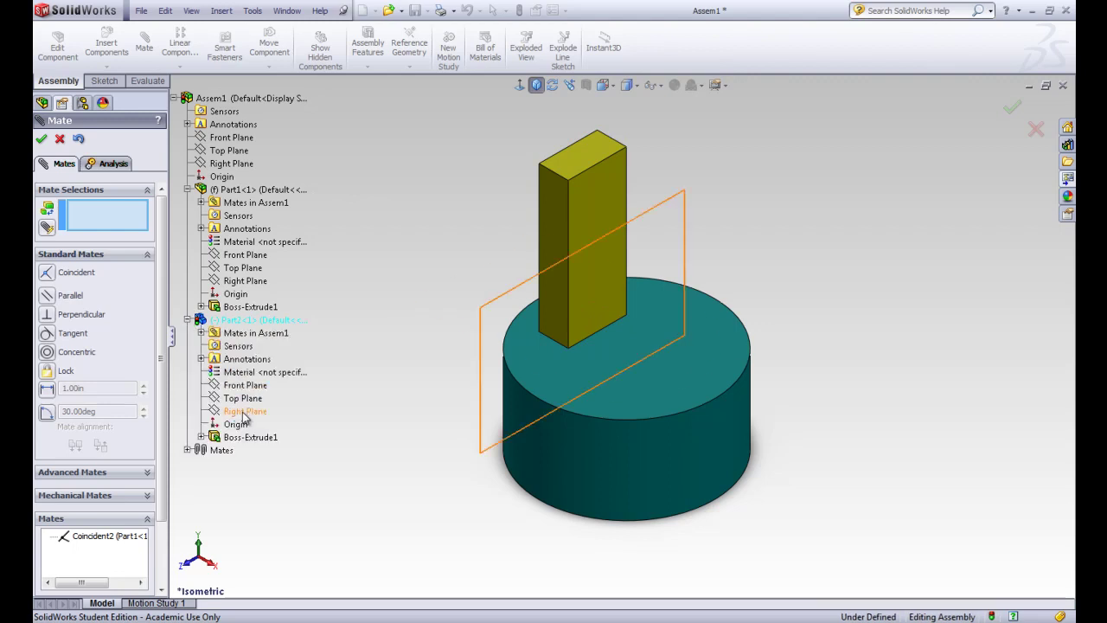
click(244, 412)
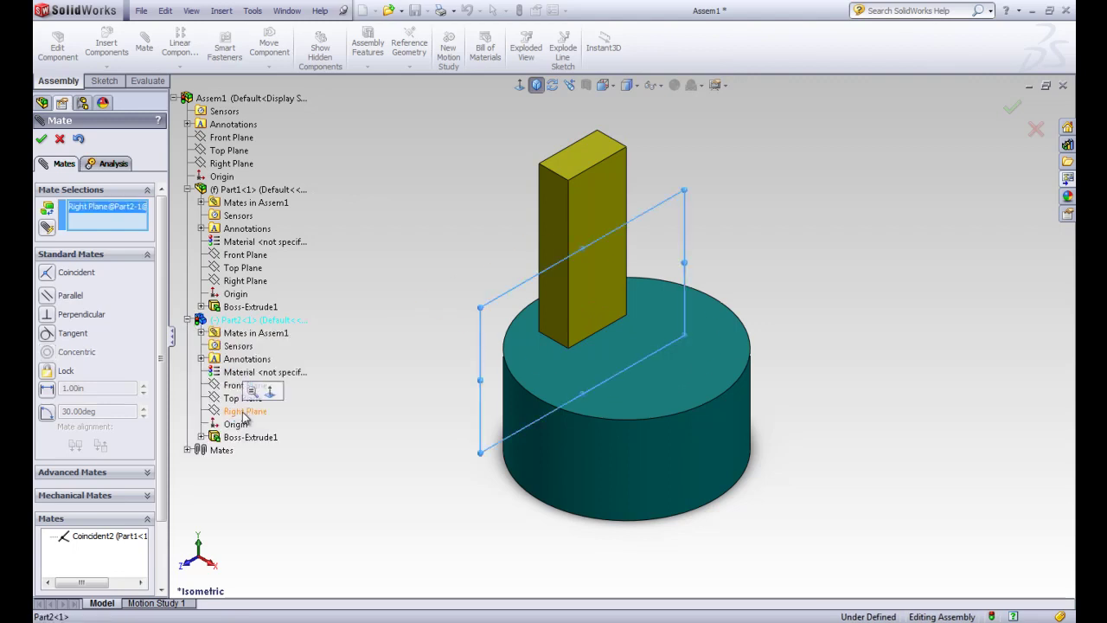
click(244, 284)
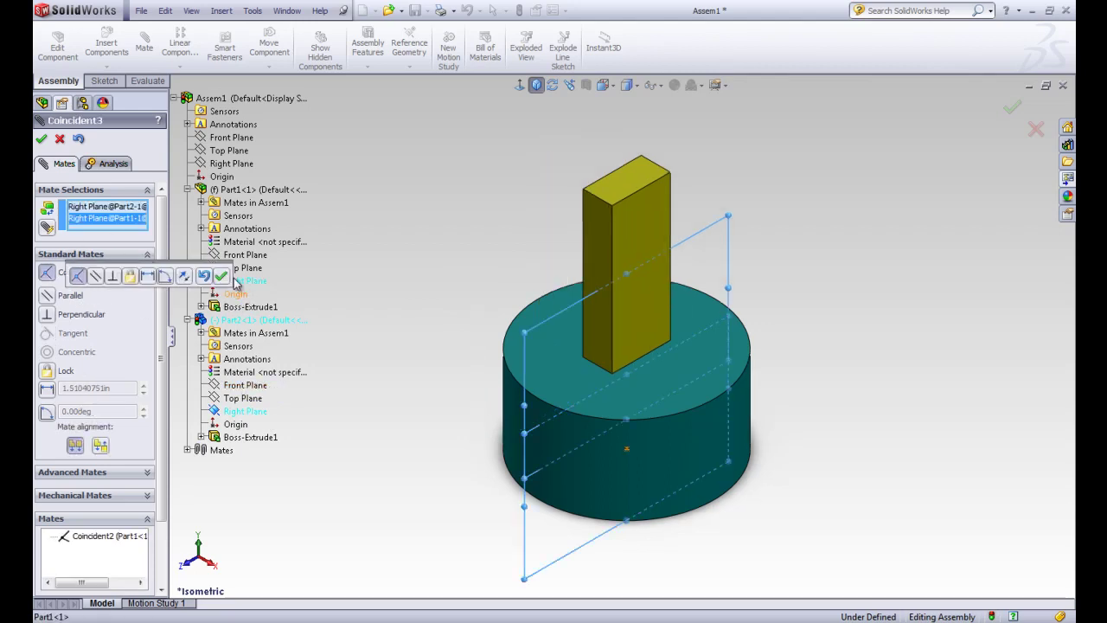
click(222, 276)
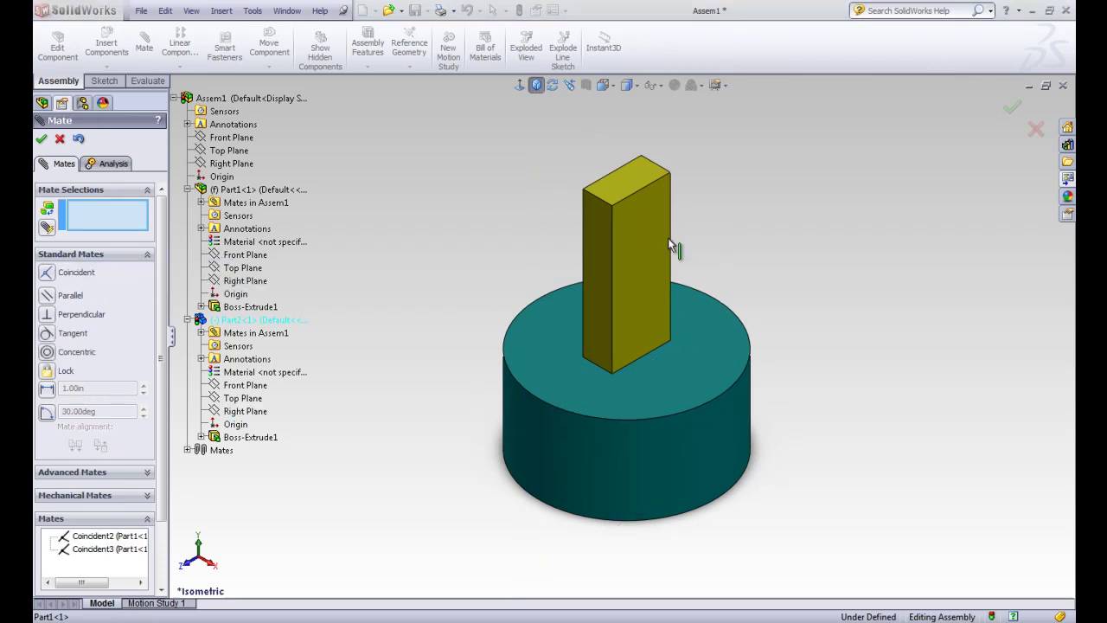
click(40, 138)
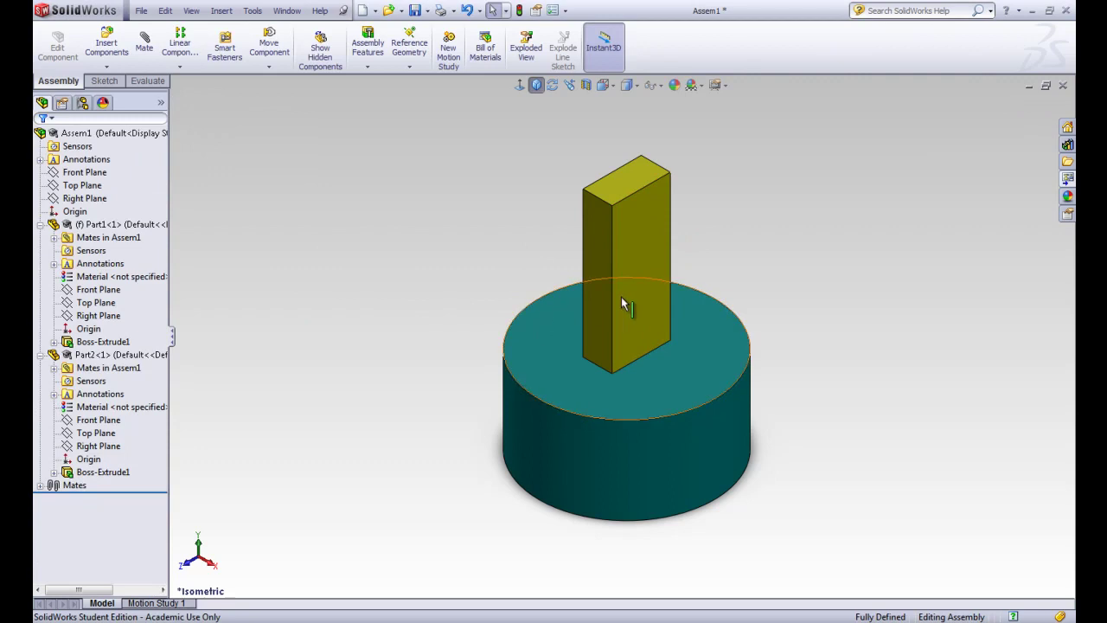
Try dragging the bar to confirm it is now locked in place
drag(622, 267, 876, 261)
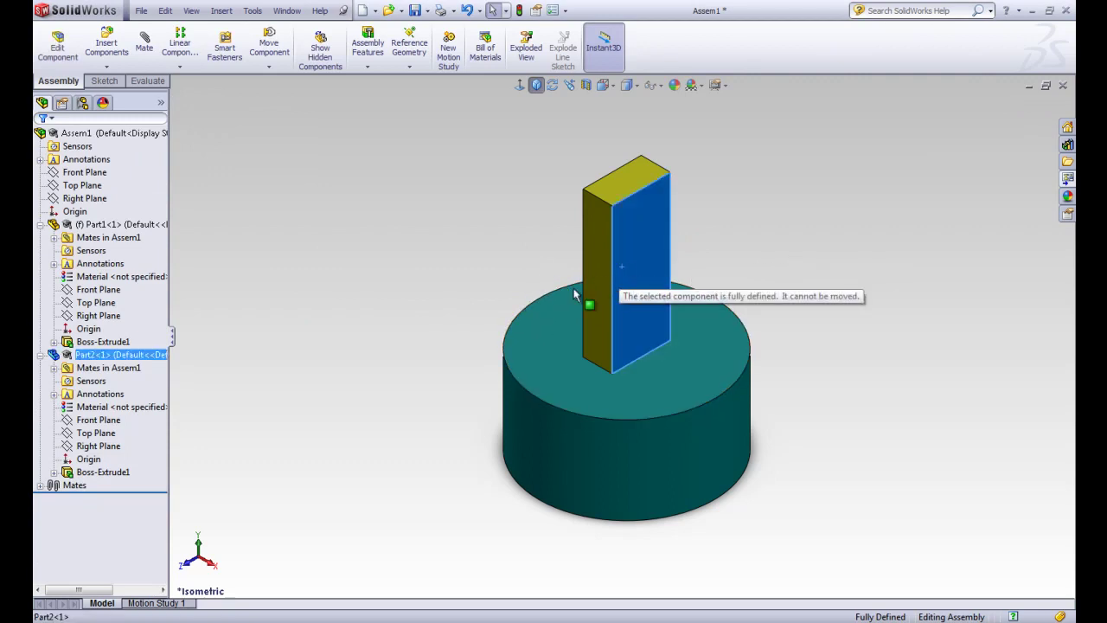
mouse_move(574, 294)
mouse_down()
mouse_move(620, 291)
mouse_move(571, 315)
mouse_up()
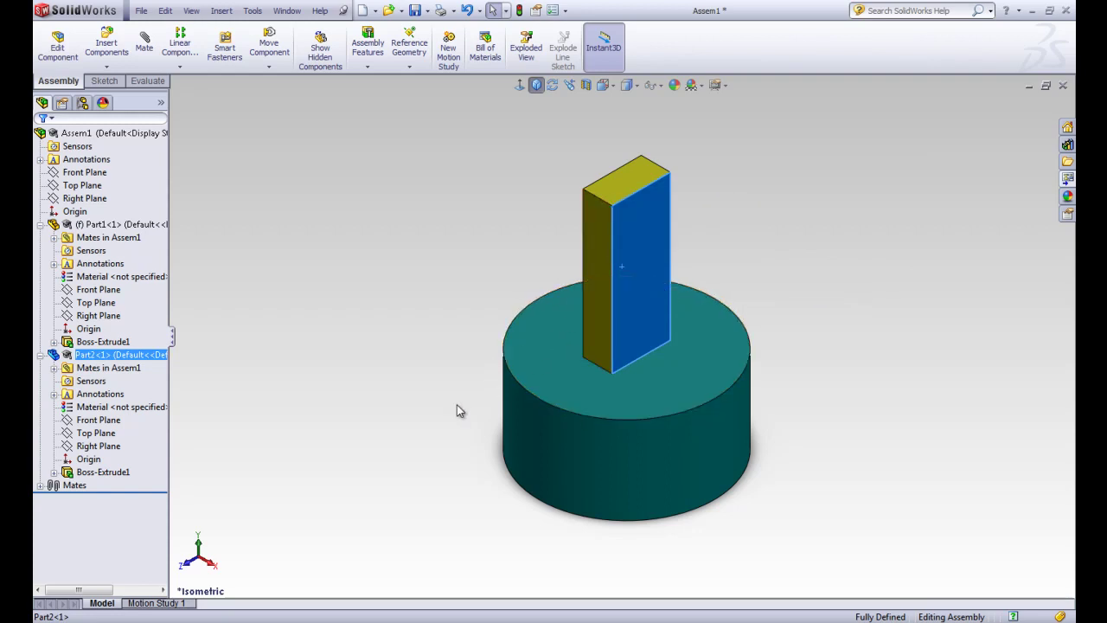
click(361, 422)
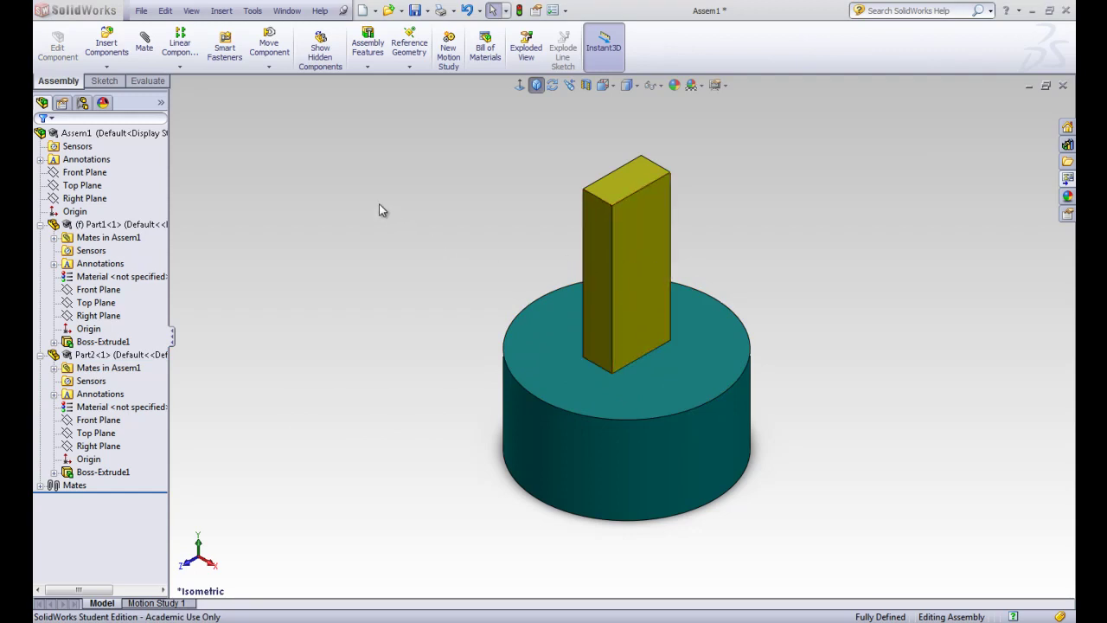
Insert Part3, the red wedge, to the right of the cylinder and restore the isometric view
click(105, 50)
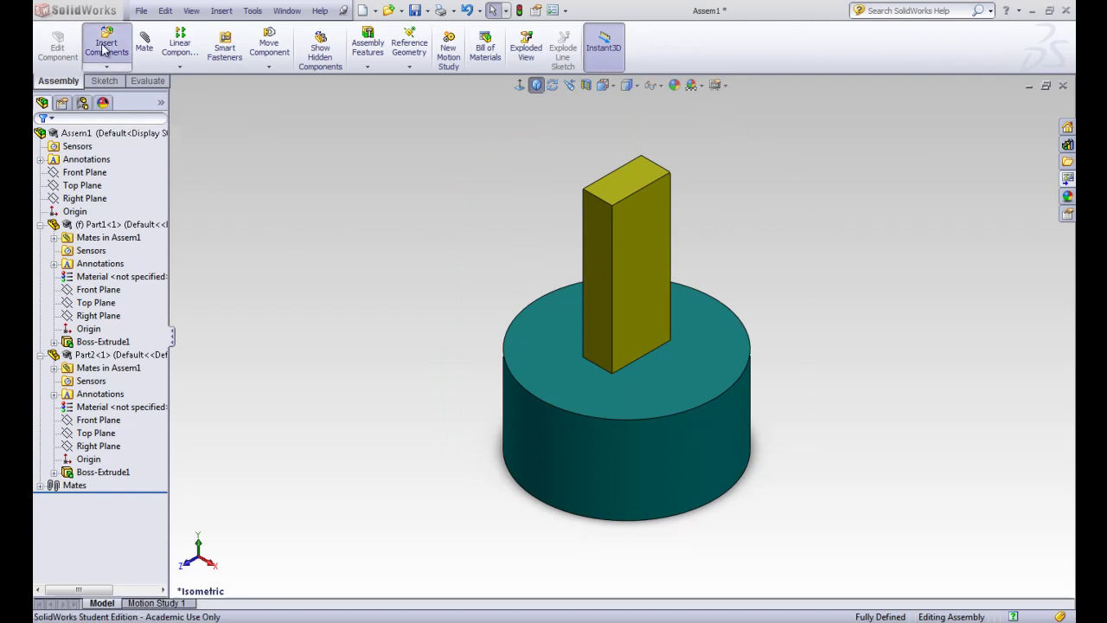
click(60, 321)
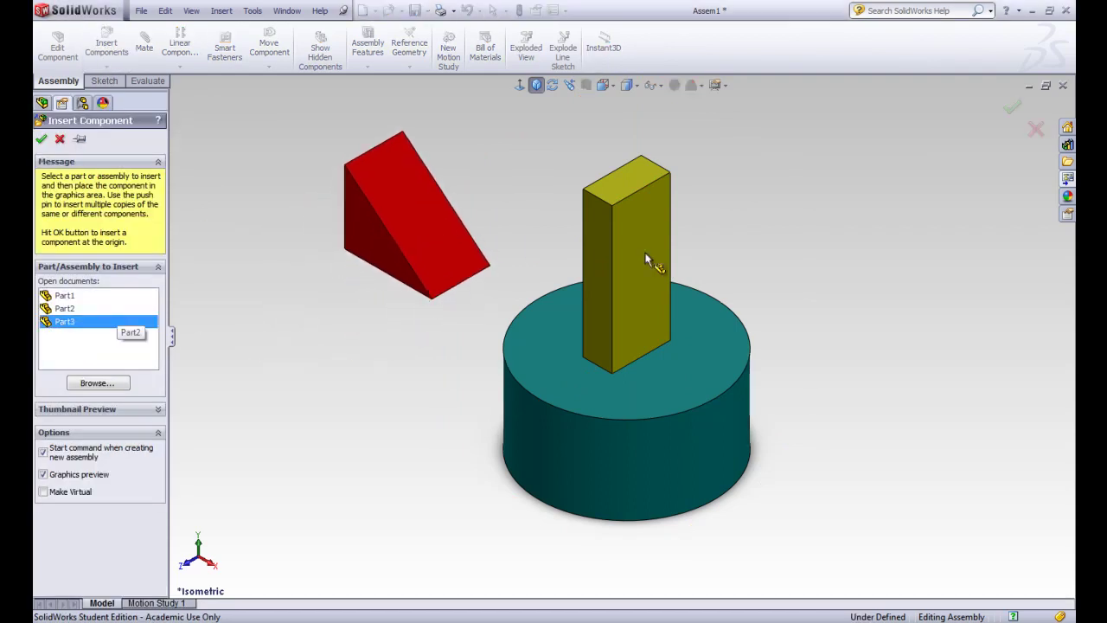
click(902, 274)
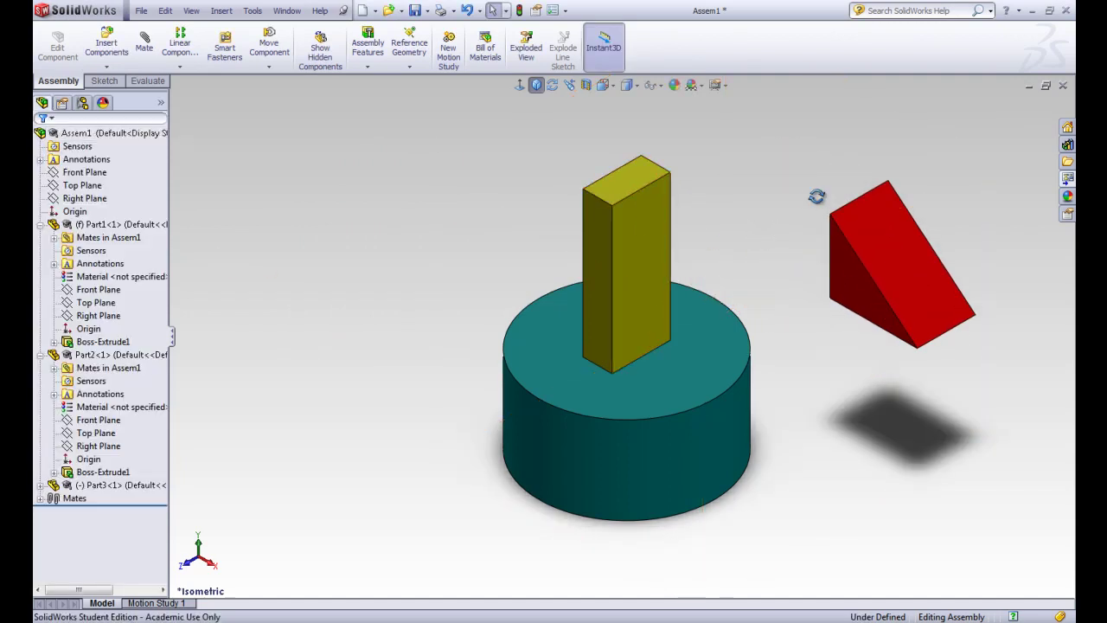
middle_drag(815, 196, 768, 271)
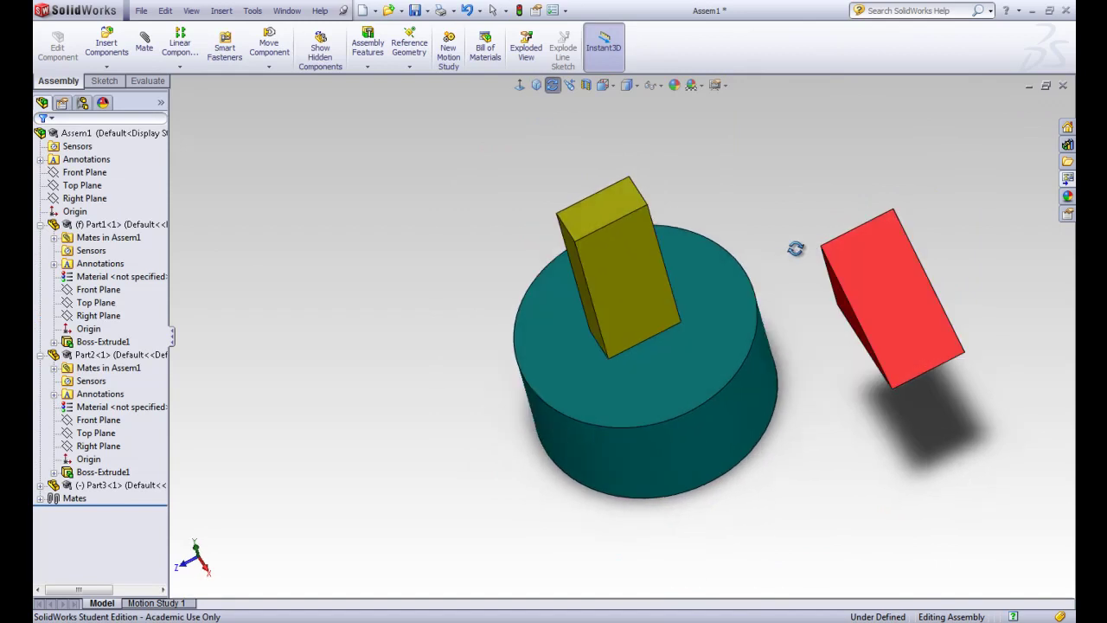
middle_drag(795, 248, 823, 177)
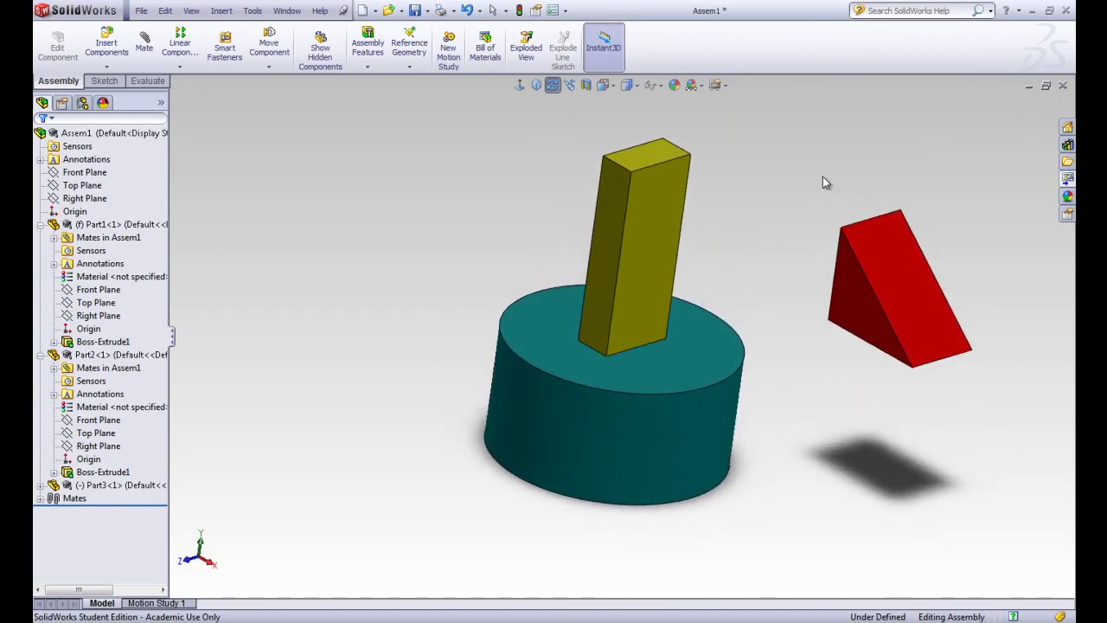
key(Escape)
click(537, 87)
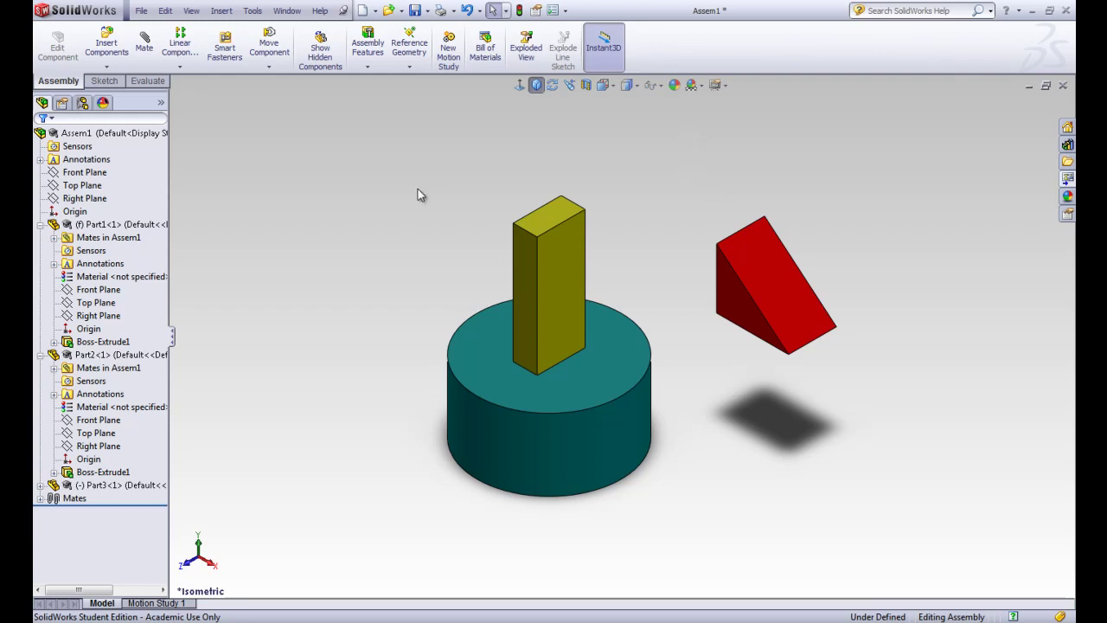
Pin the red wedge's corner to the yellow bar's top corner, then swing the wedge up over the bar
click(144, 51)
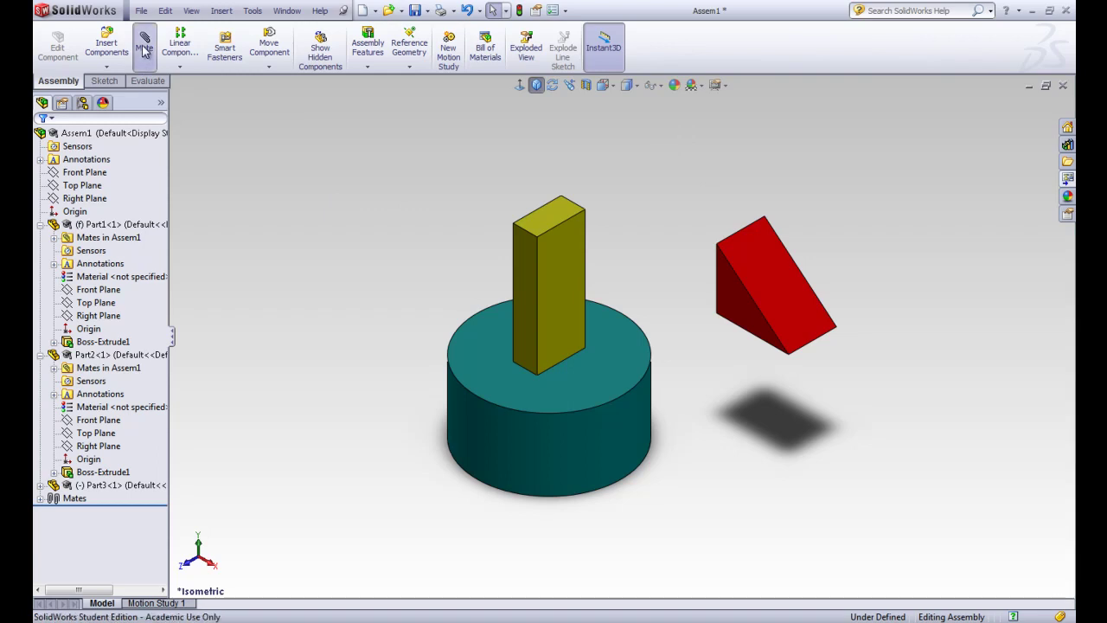
click(716, 253)
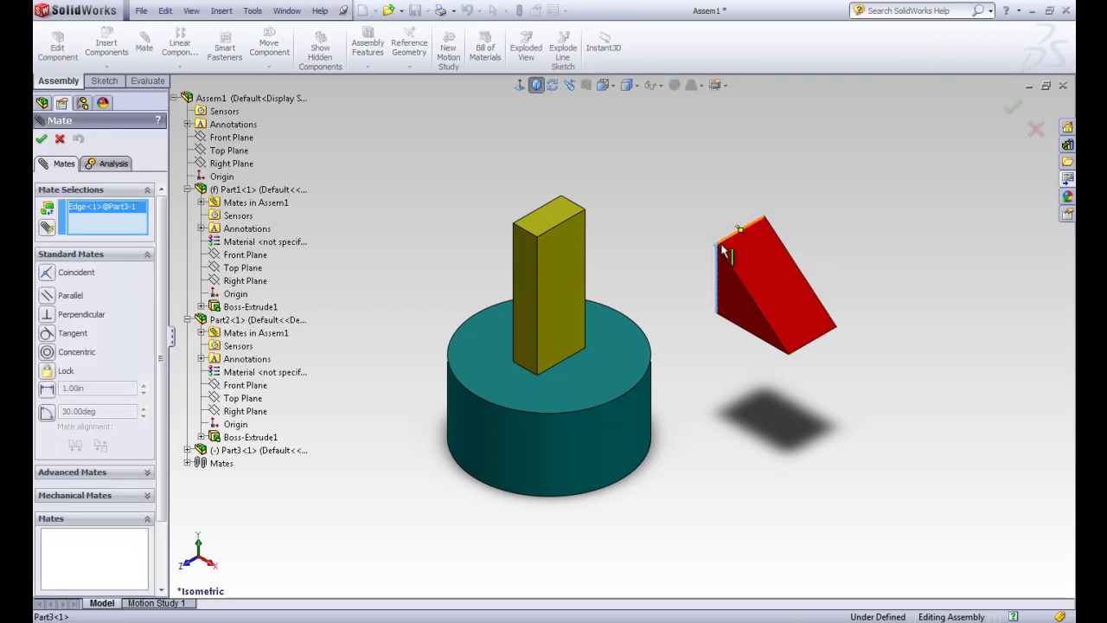
right_click(97, 208)
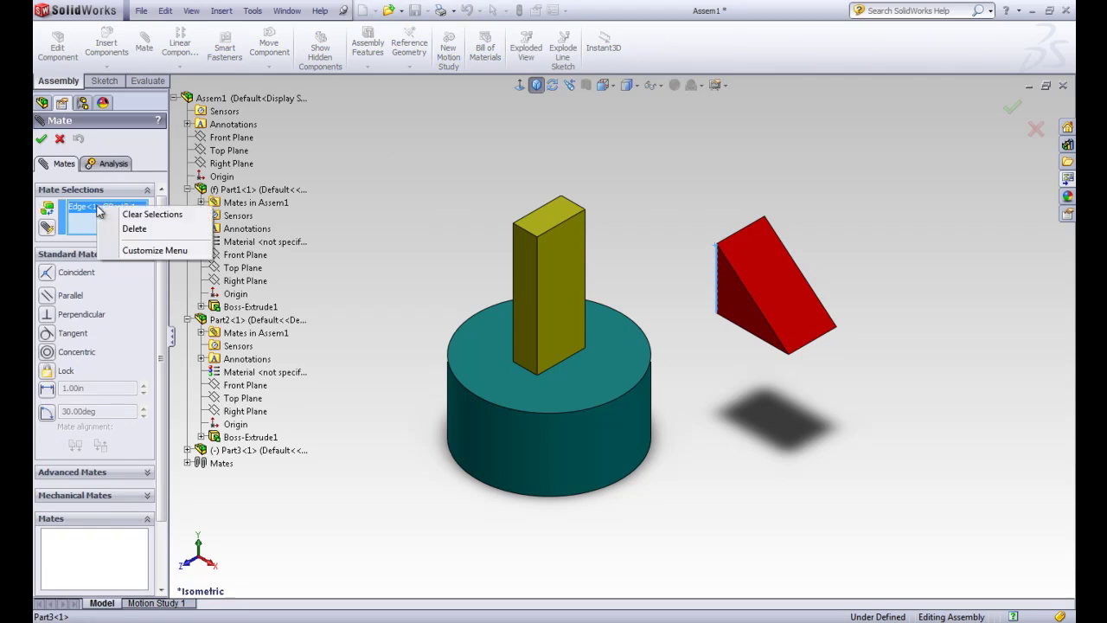
click(136, 229)
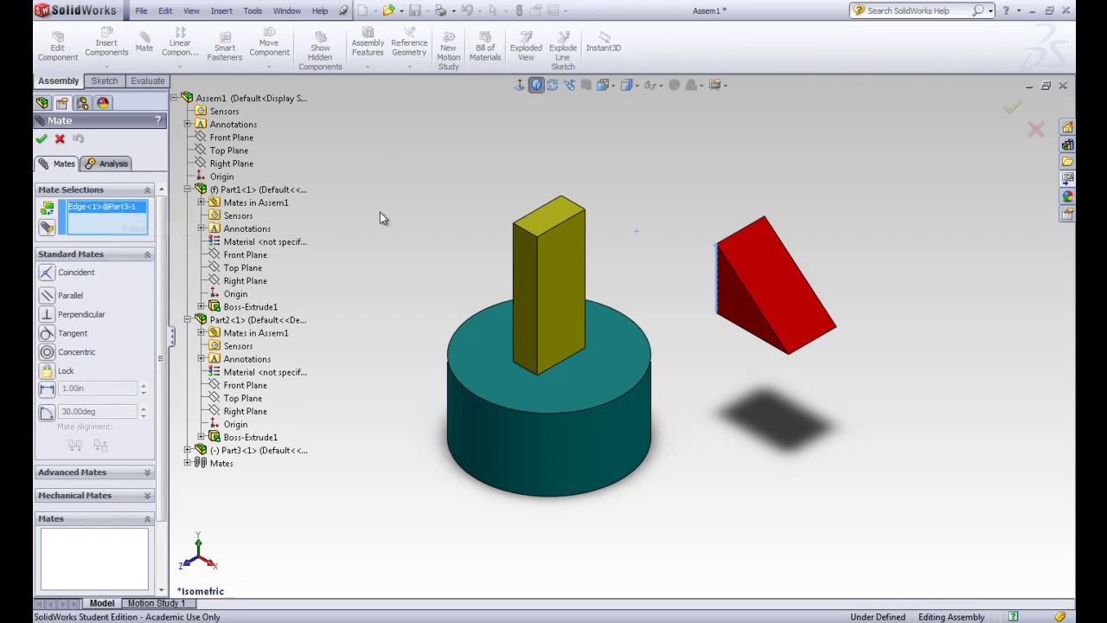
click(716, 245)
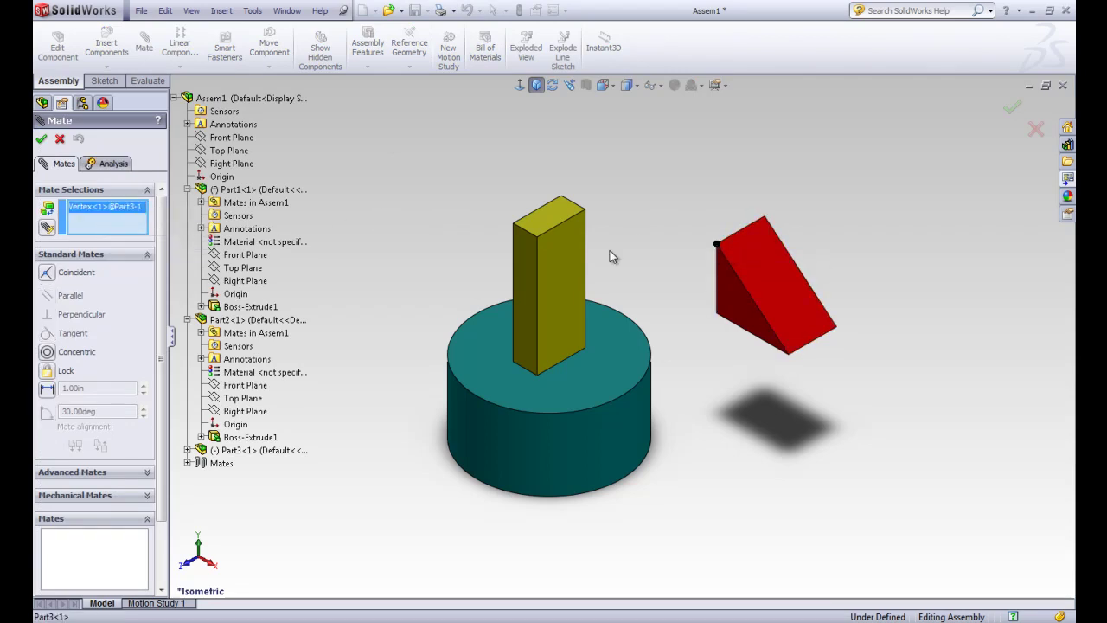
click(537, 237)
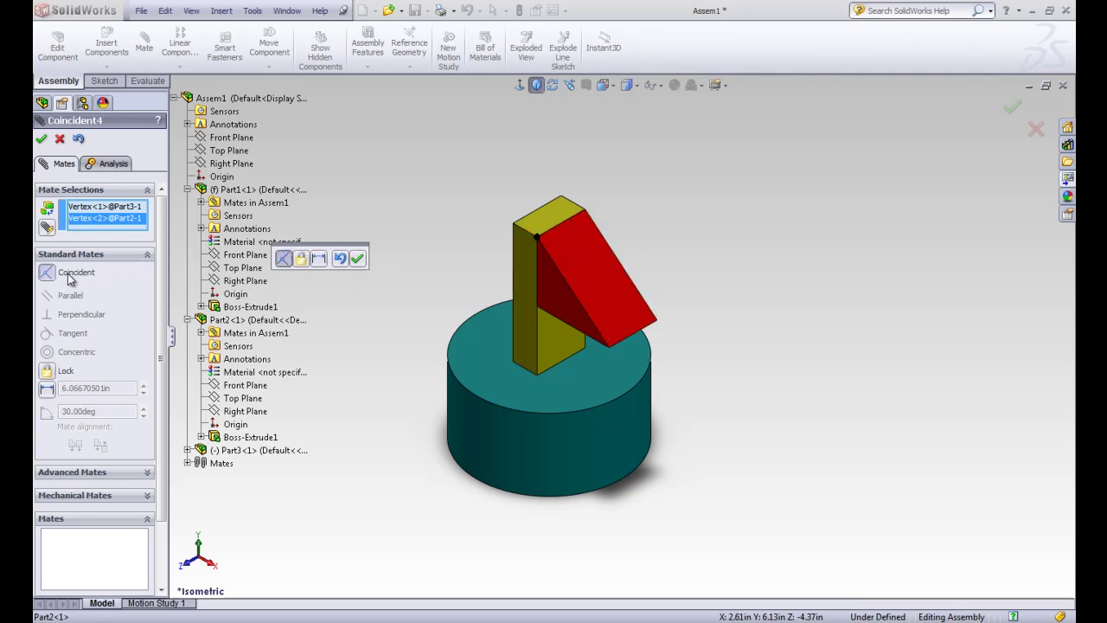
click(41, 141)
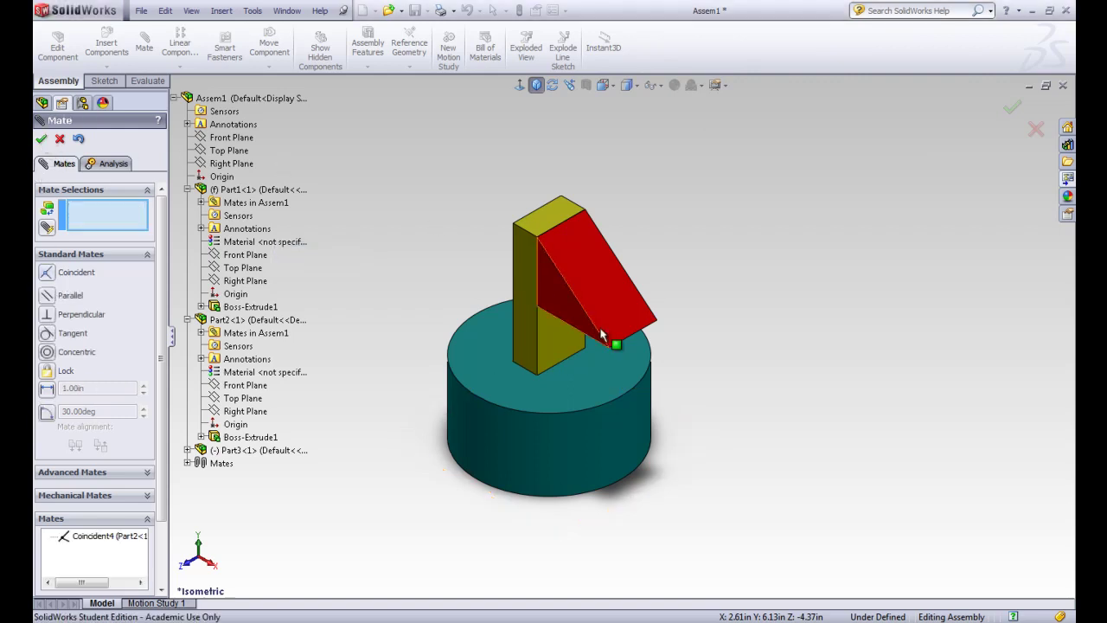
click(43, 141)
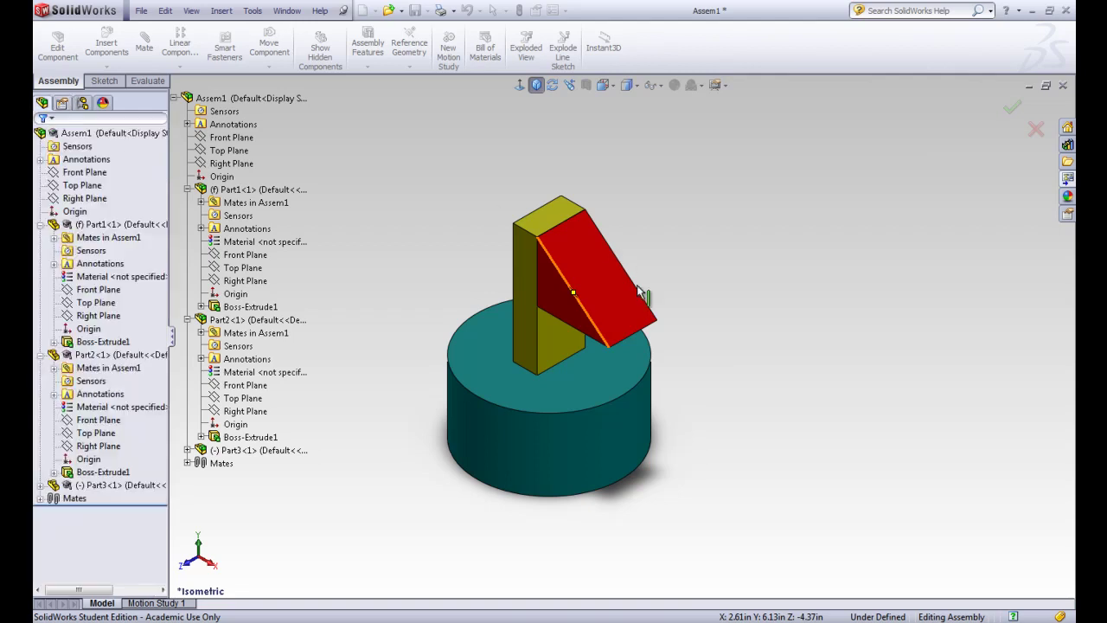
click(639, 319)
drag(674, 269, 605, 277)
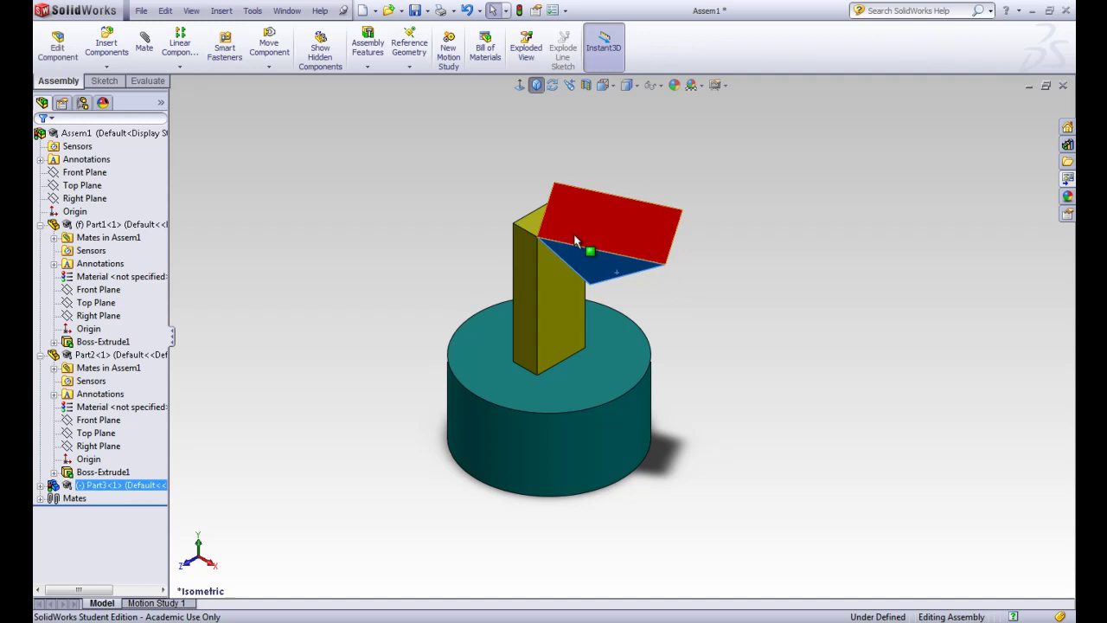
Mate the red wedge's left edge coincident with the yellow bar's top edge as Coincident5
click(443, 195)
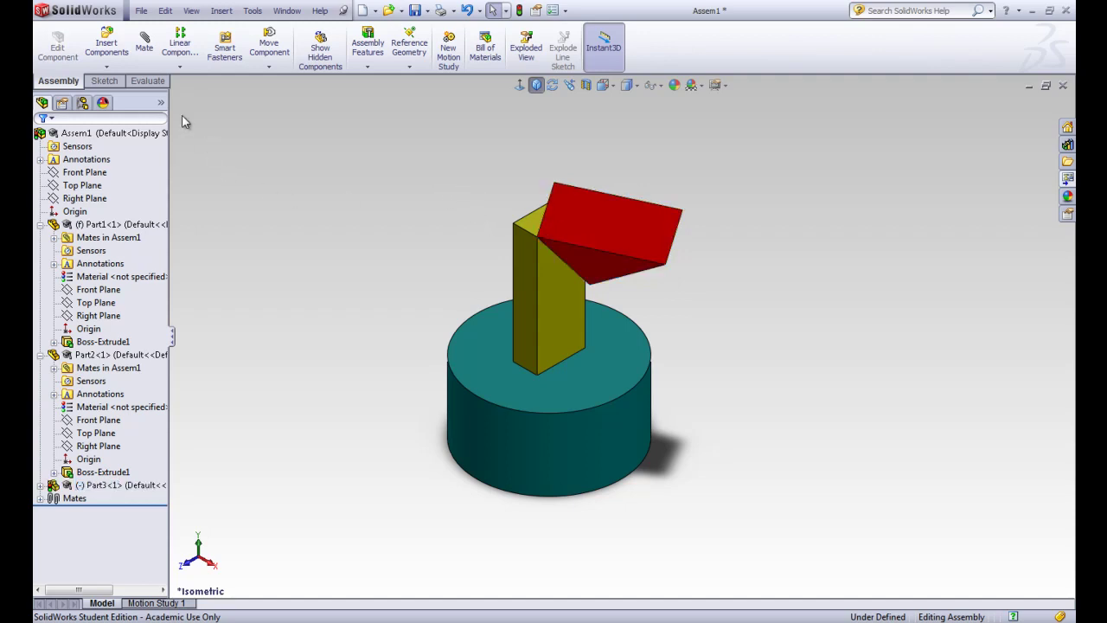
click(147, 50)
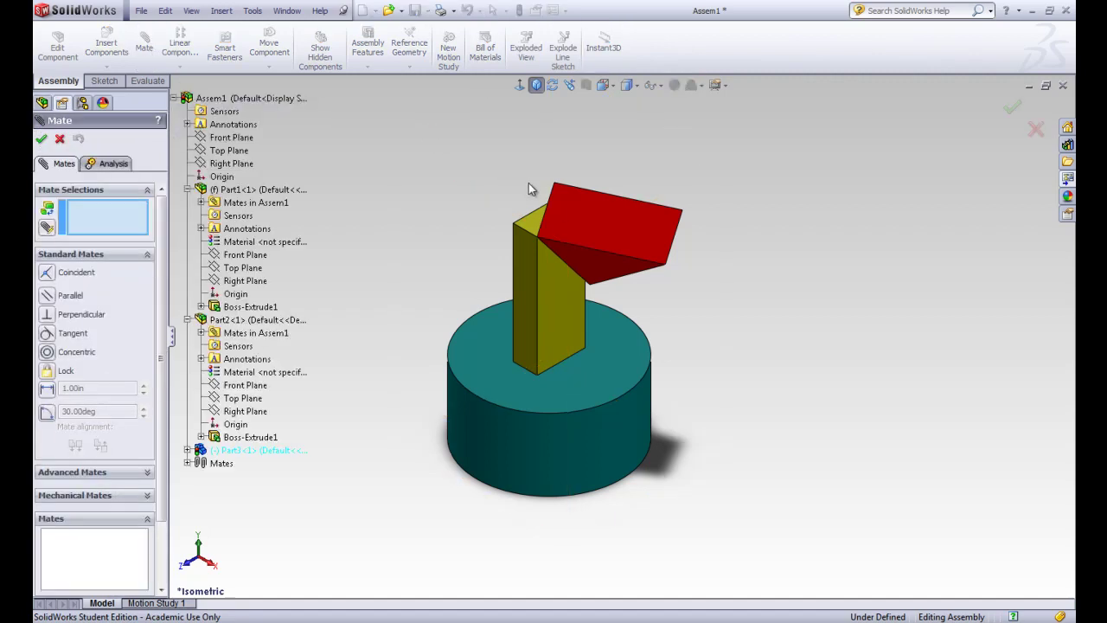
click(548, 213)
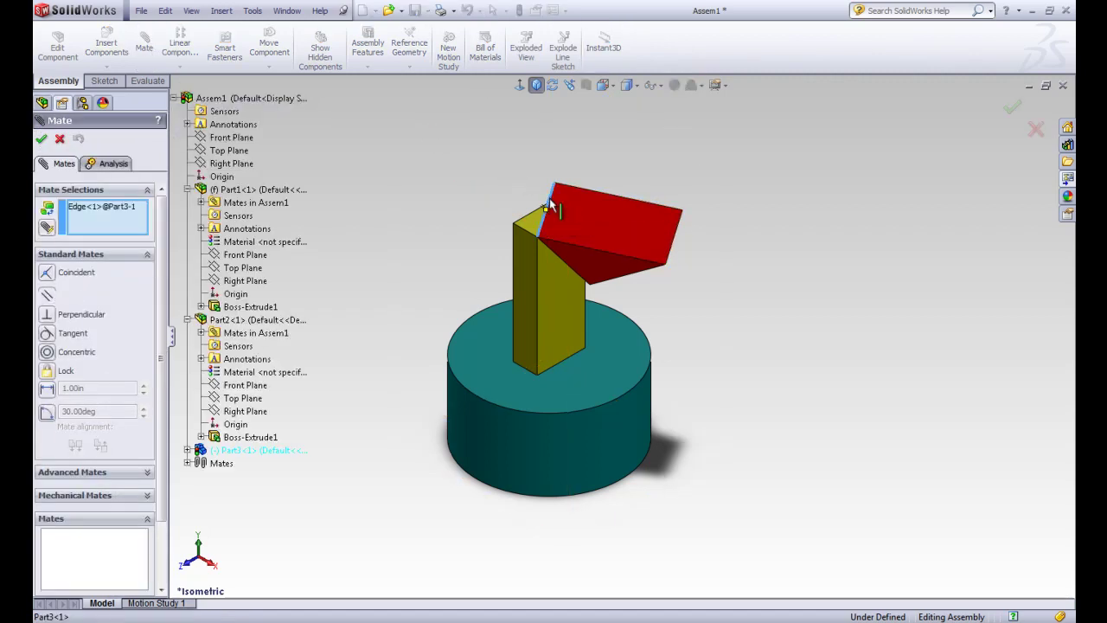
middle_drag(462, 179, 571, 247)
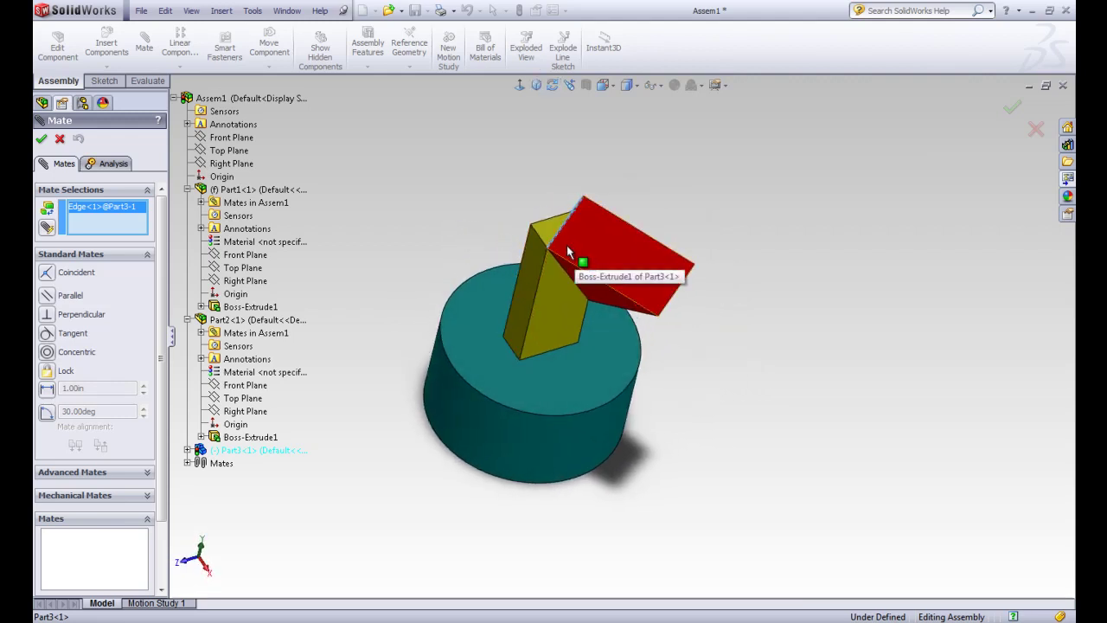
right_click(565, 249)
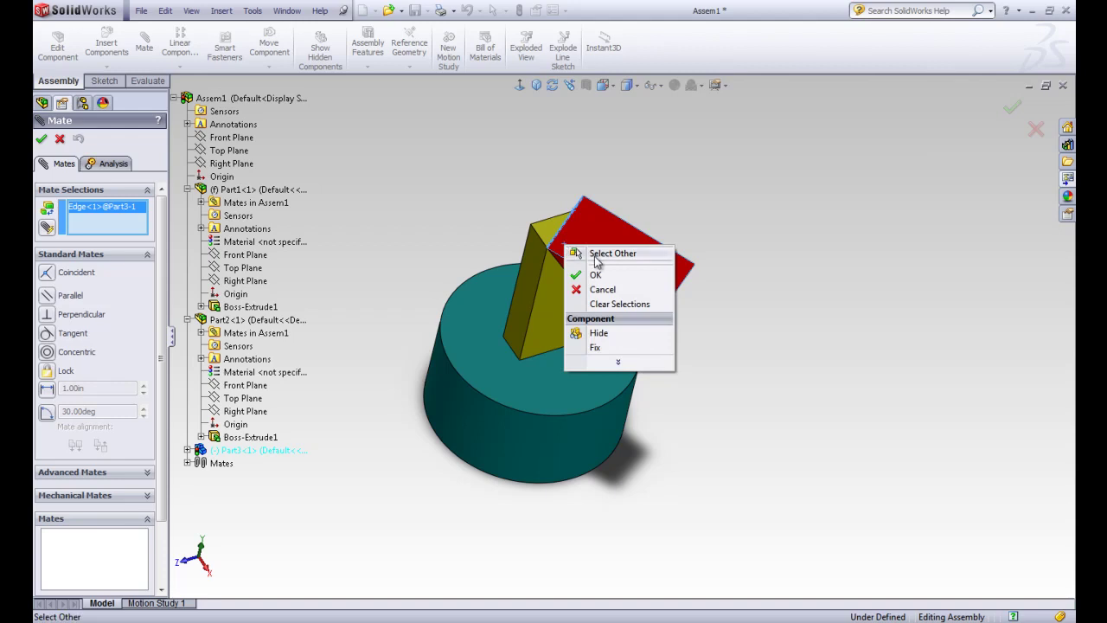
click(595, 256)
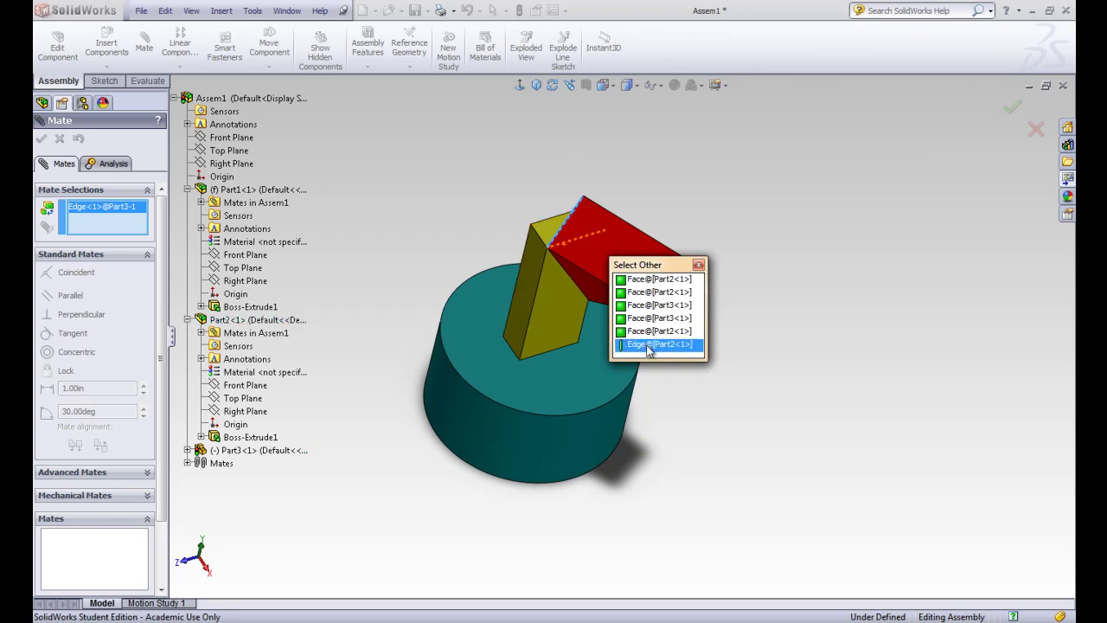
click(648, 346)
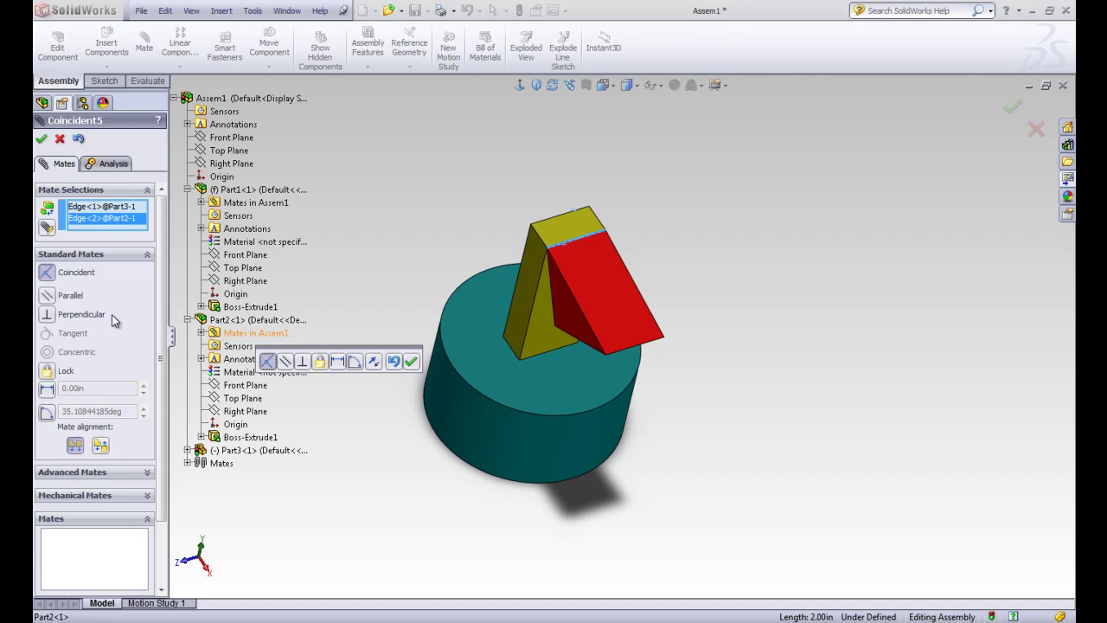
click(412, 364)
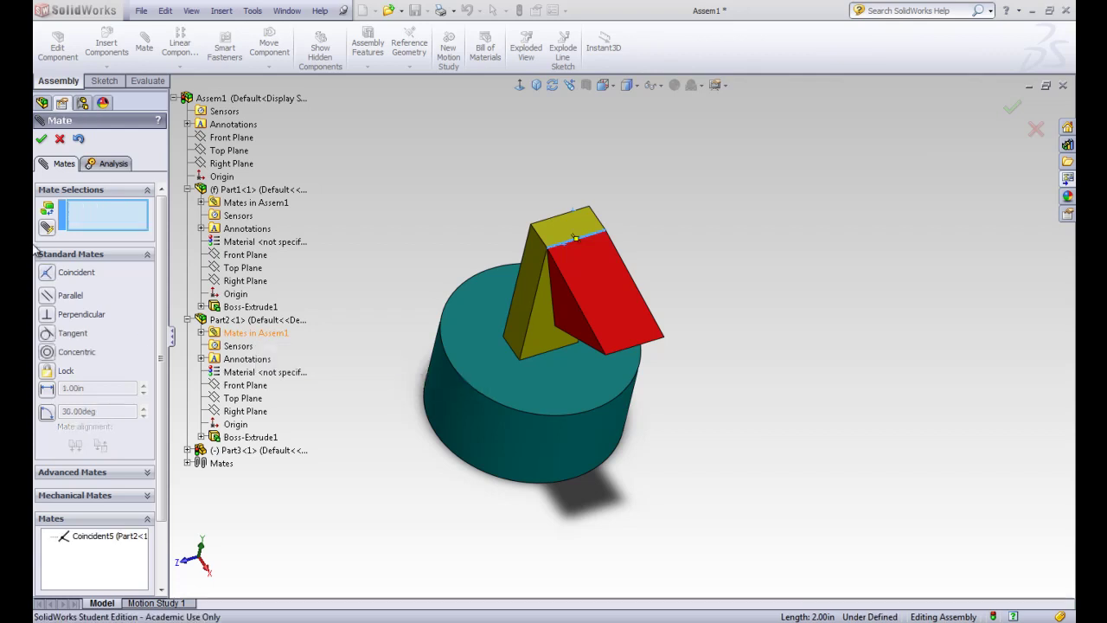
click(41, 138)
click(536, 87)
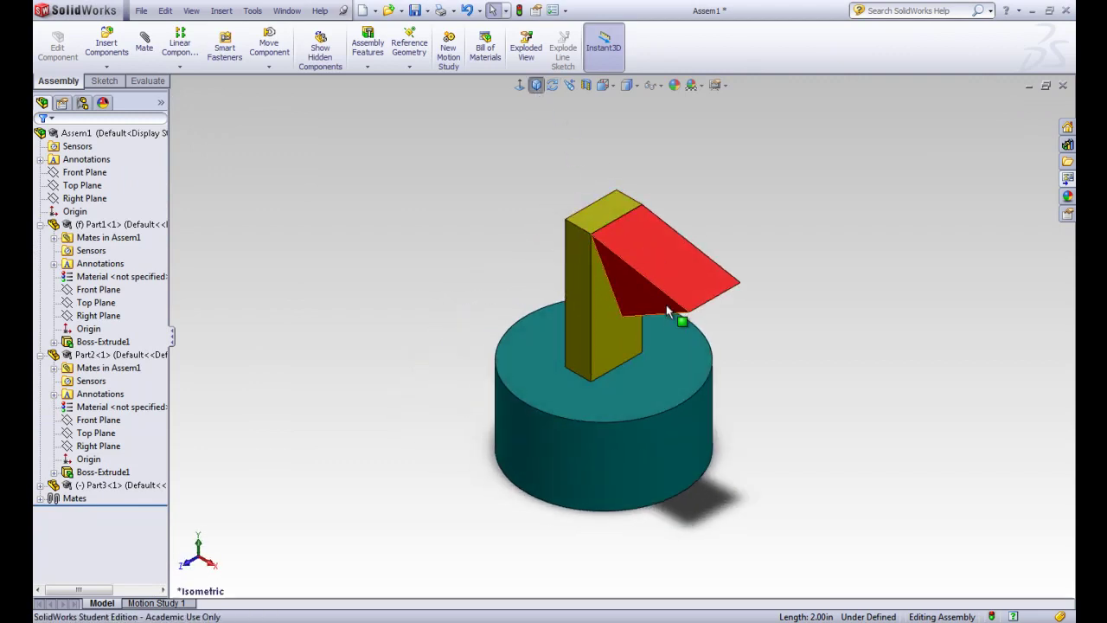
Drag the red wedge up and back so it pivots about its edge mate on the yellow bar
drag(666, 307, 705, 212)
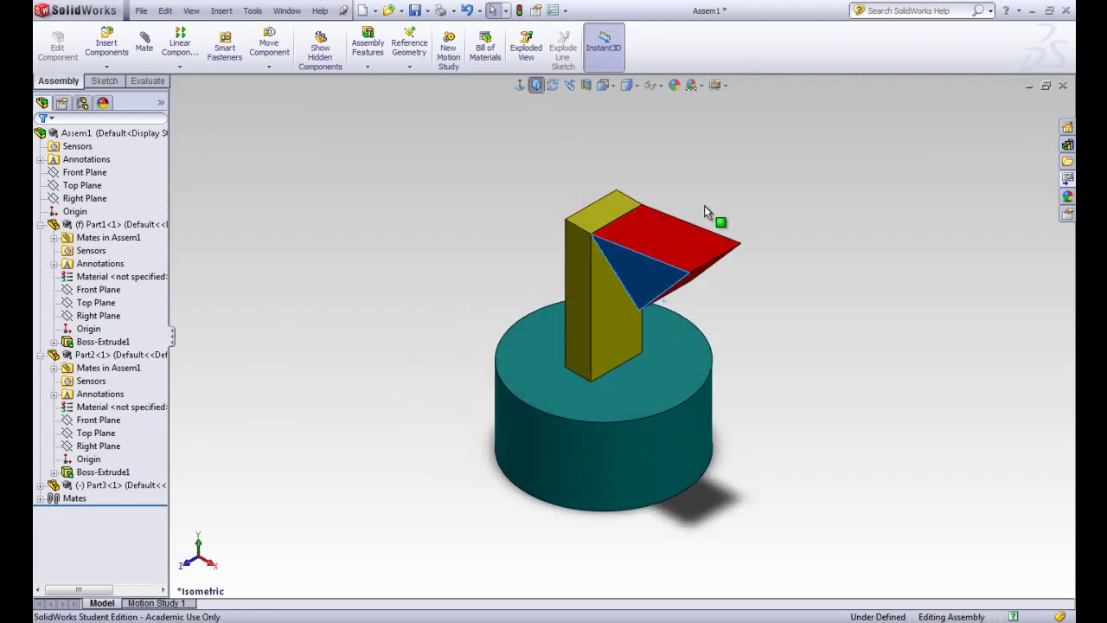
drag(668, 174, 696, 270)
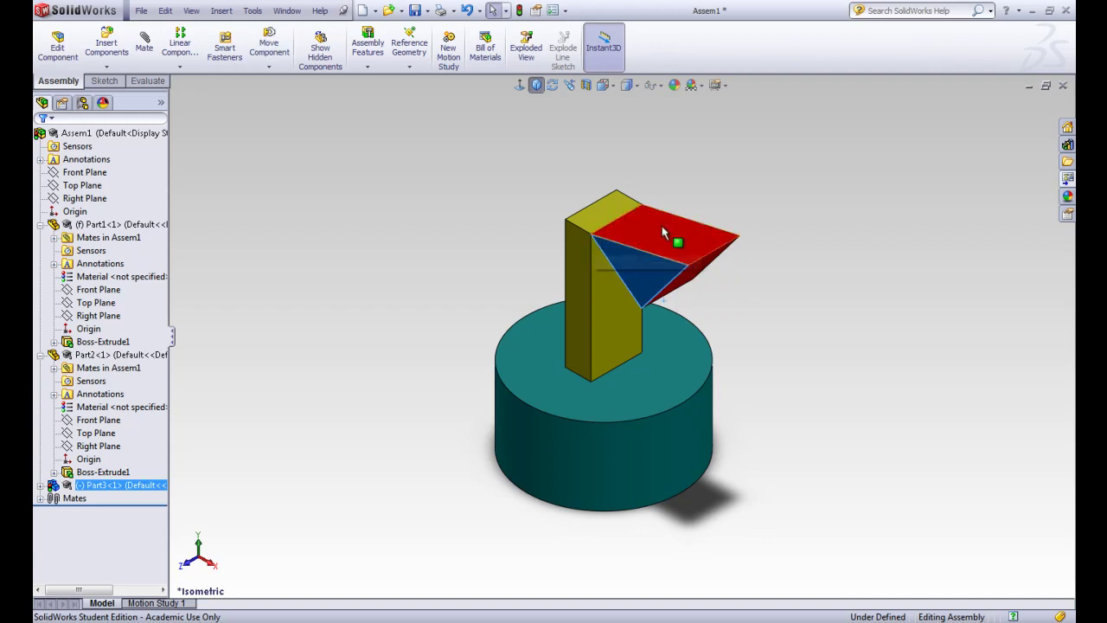
mouse_move(653, 209)
mouse_down()
mouse_move(592, 264)
mouse_move(487, 313)
mouse_move(673, 208)
mouse_up()
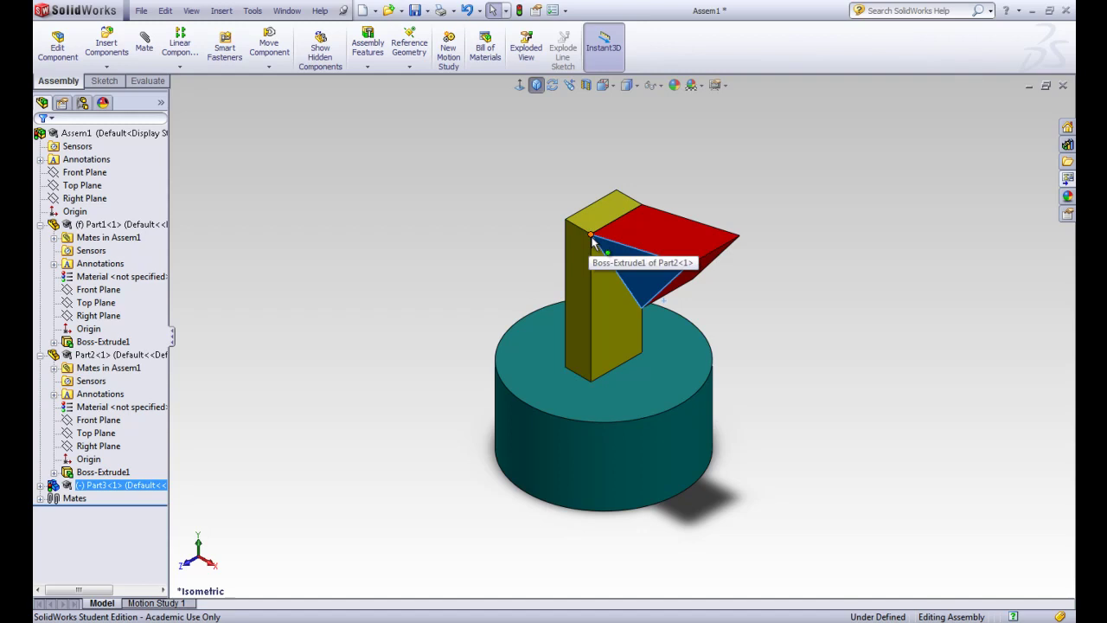
click(753, 177)
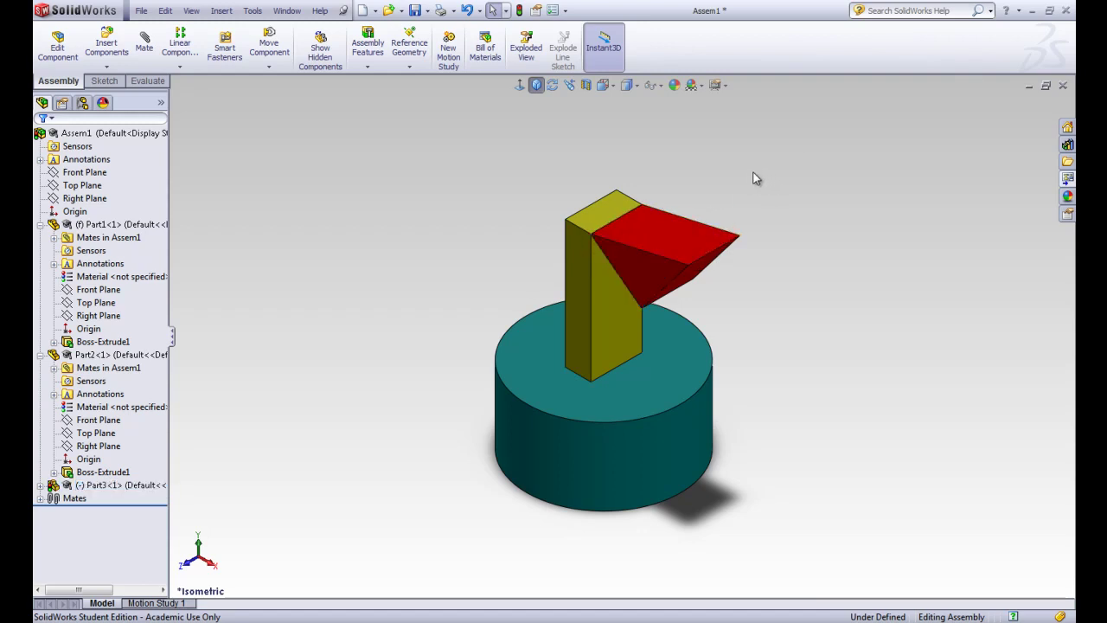
right_click(643, 276)
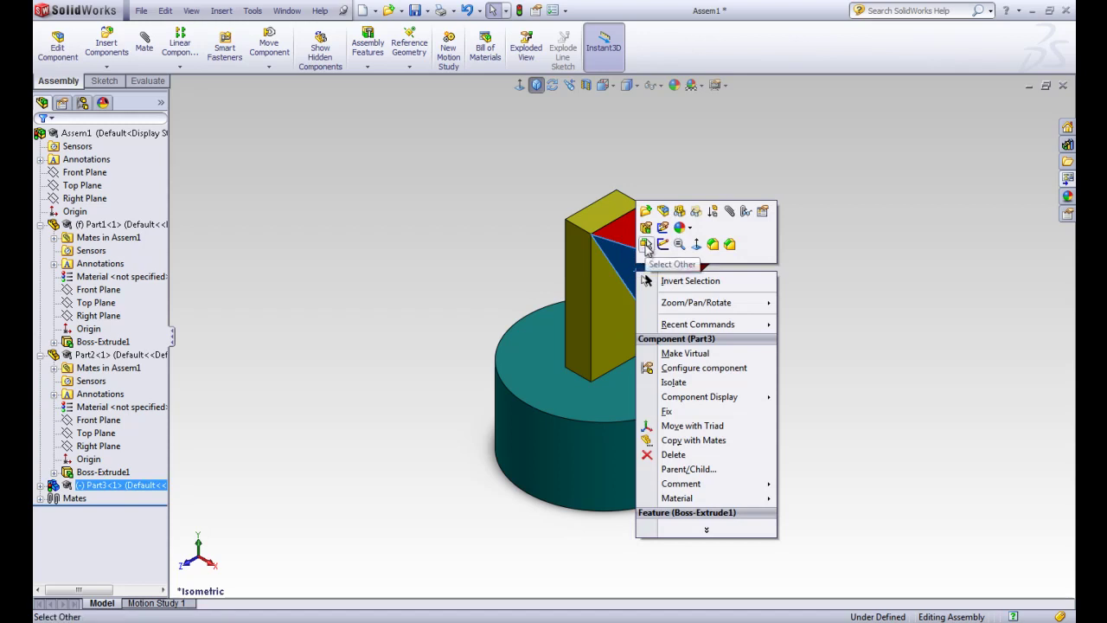
Mate the red wedge's inner face coincident with the yellow bar's front face as Coincident6
click(646, 245)
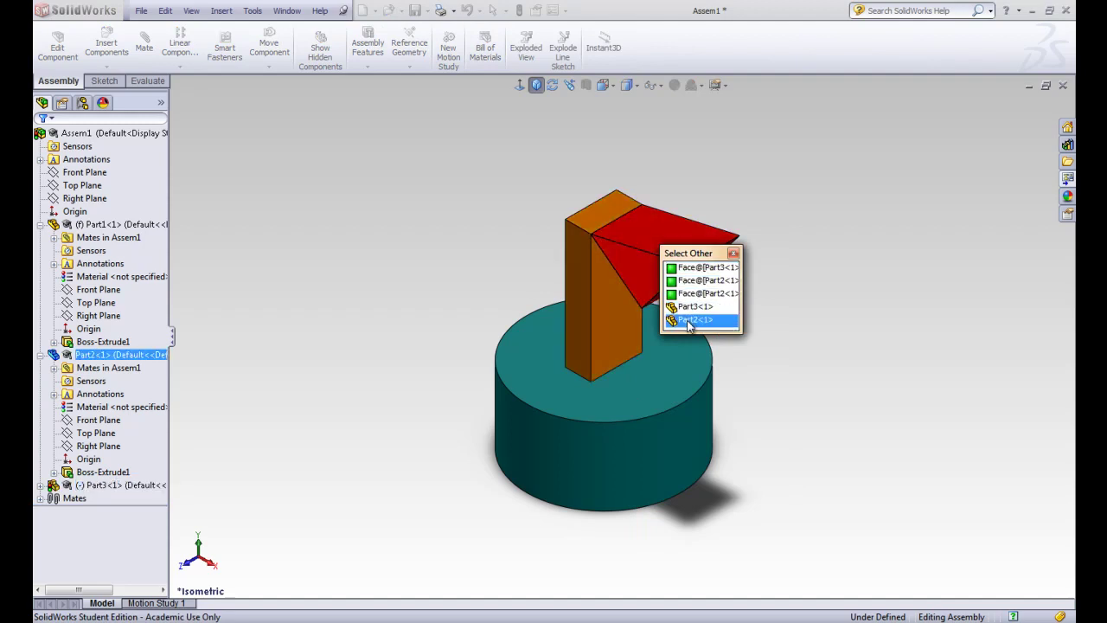
click(693, 274)
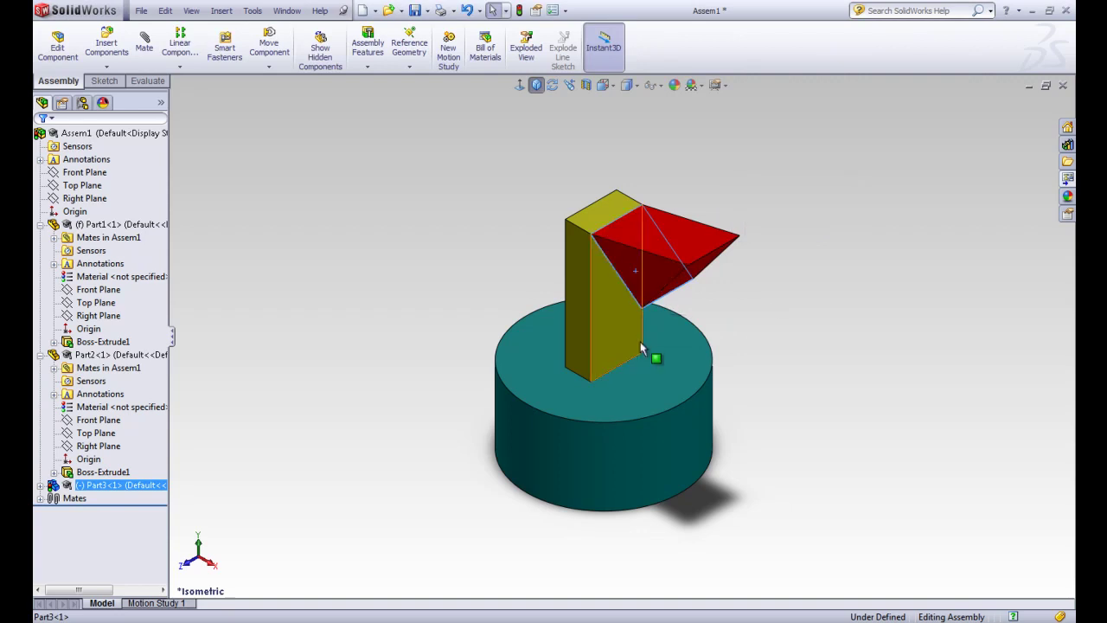
ctrl+click(610, 327)
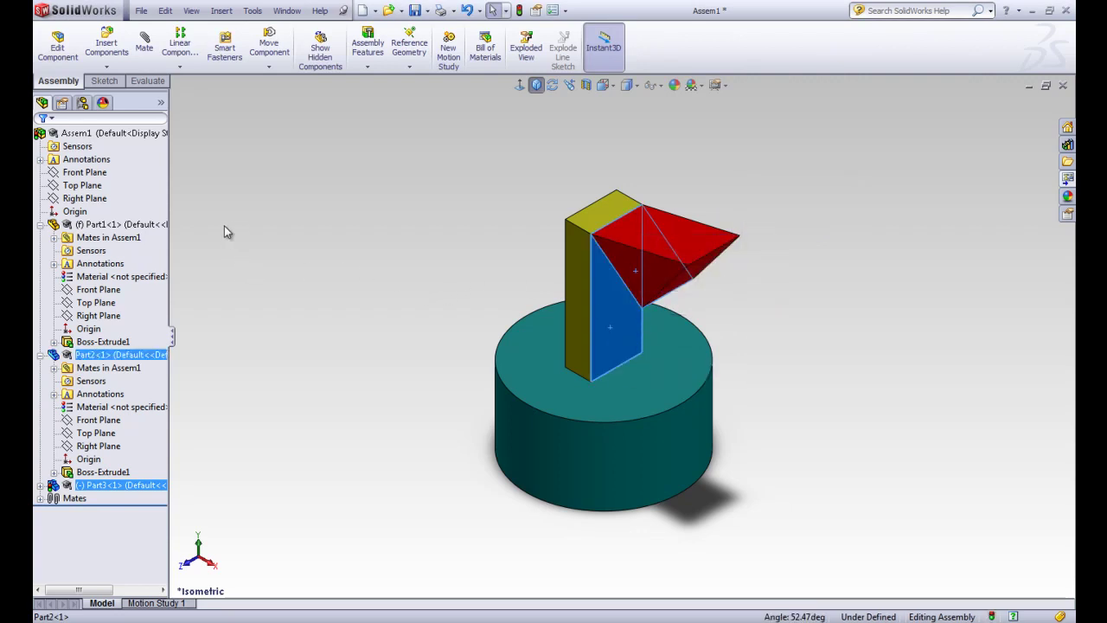
click(144, 41)
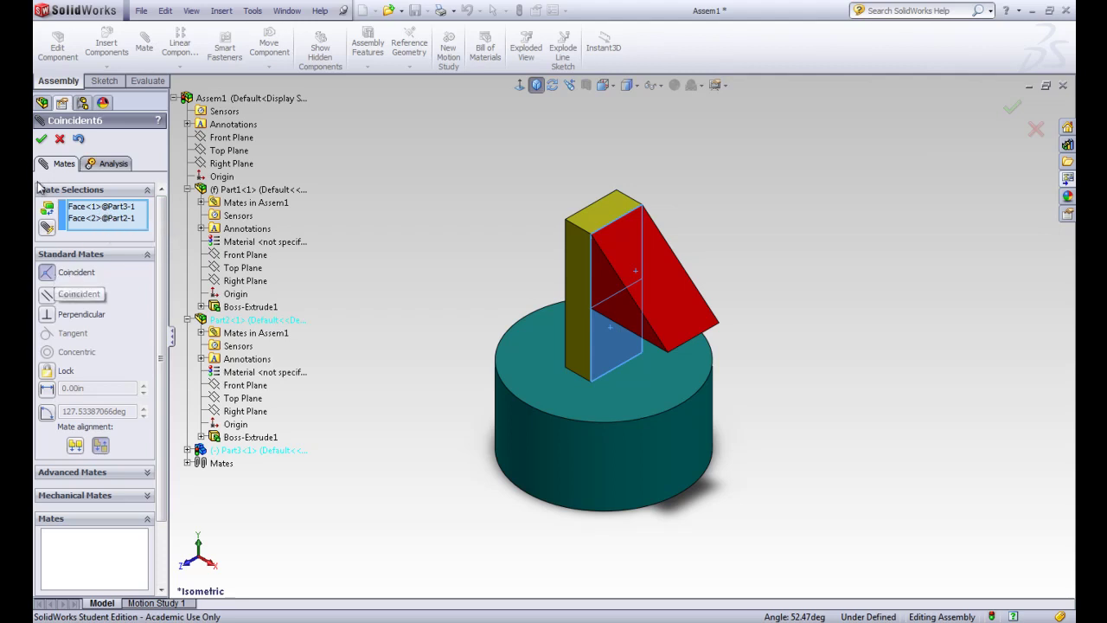
click(42, 140)
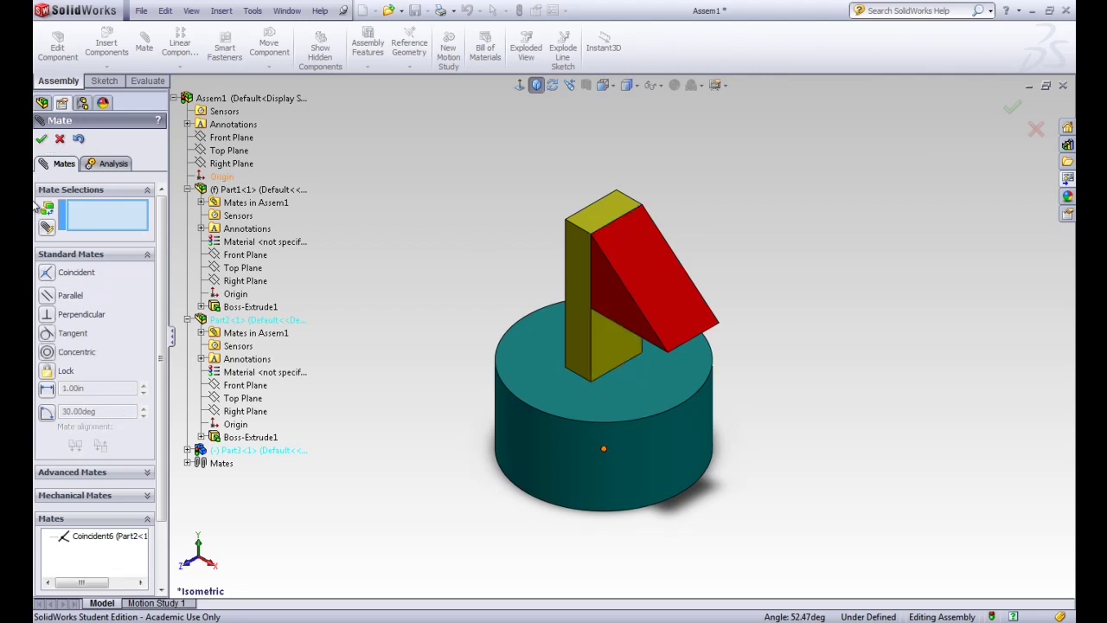
click(42, 140)
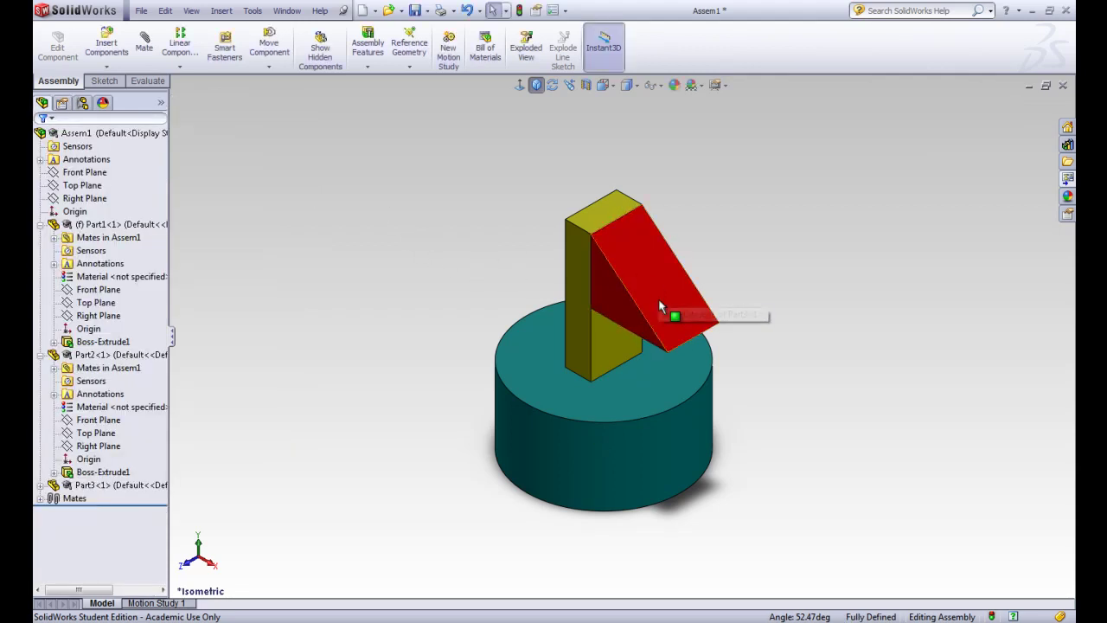
drag(659, 307, 692, 286)
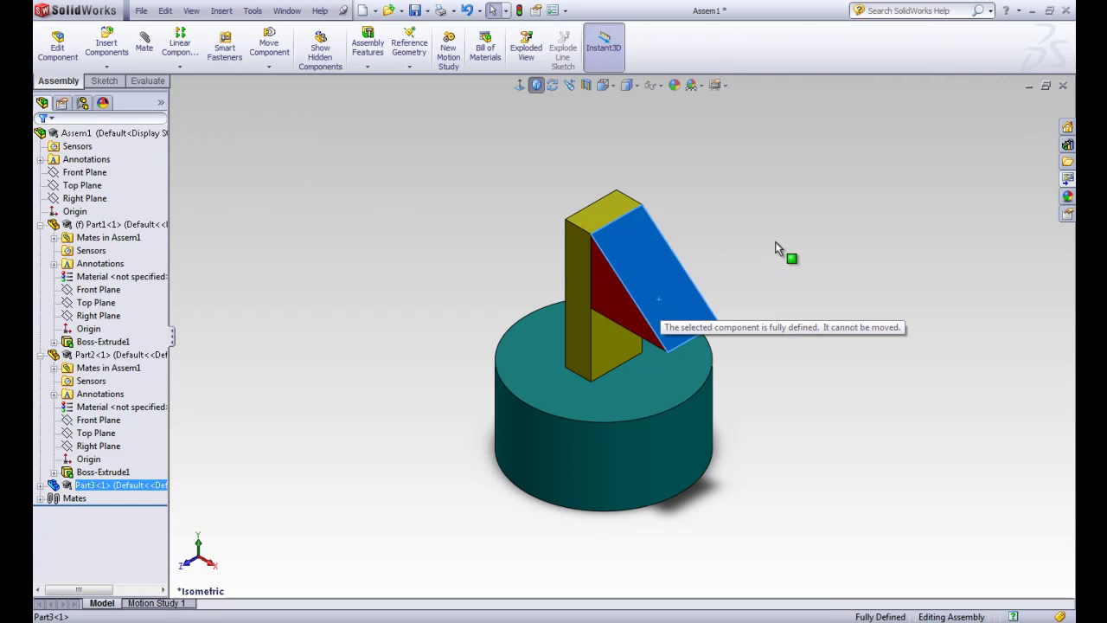
click(491, 262)
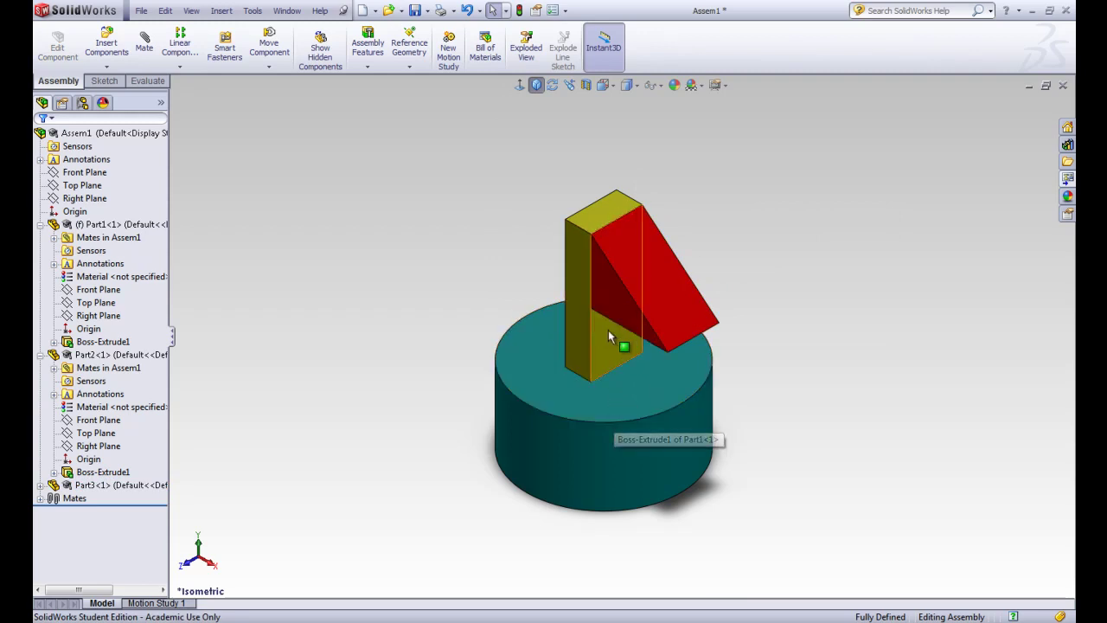
drag(609, 330, 634, 324)
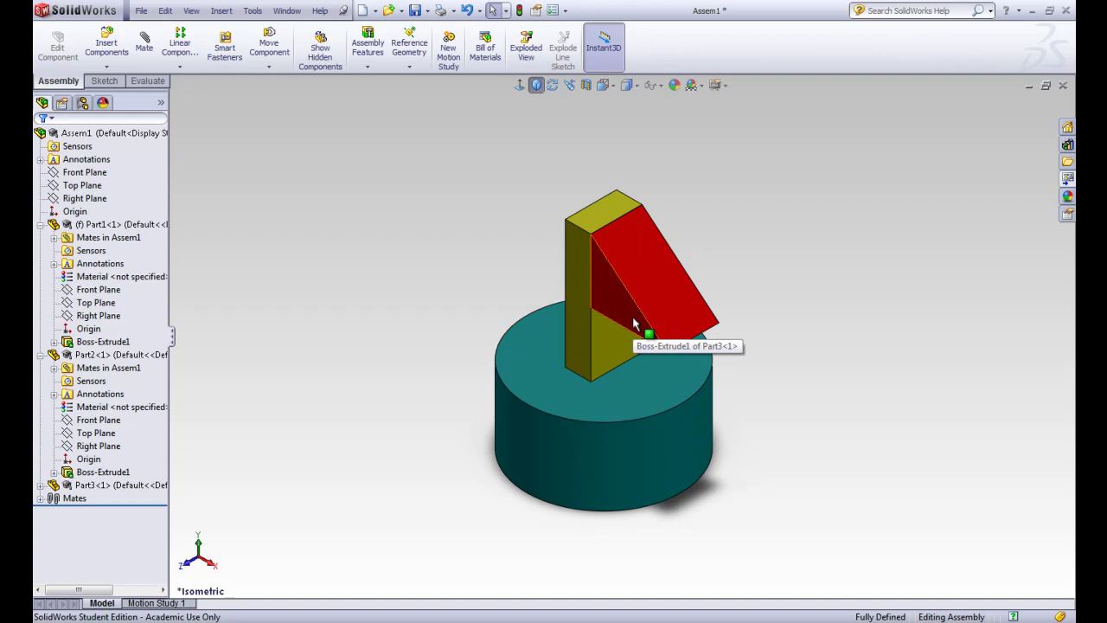
drag(633, 323, 573, 413)
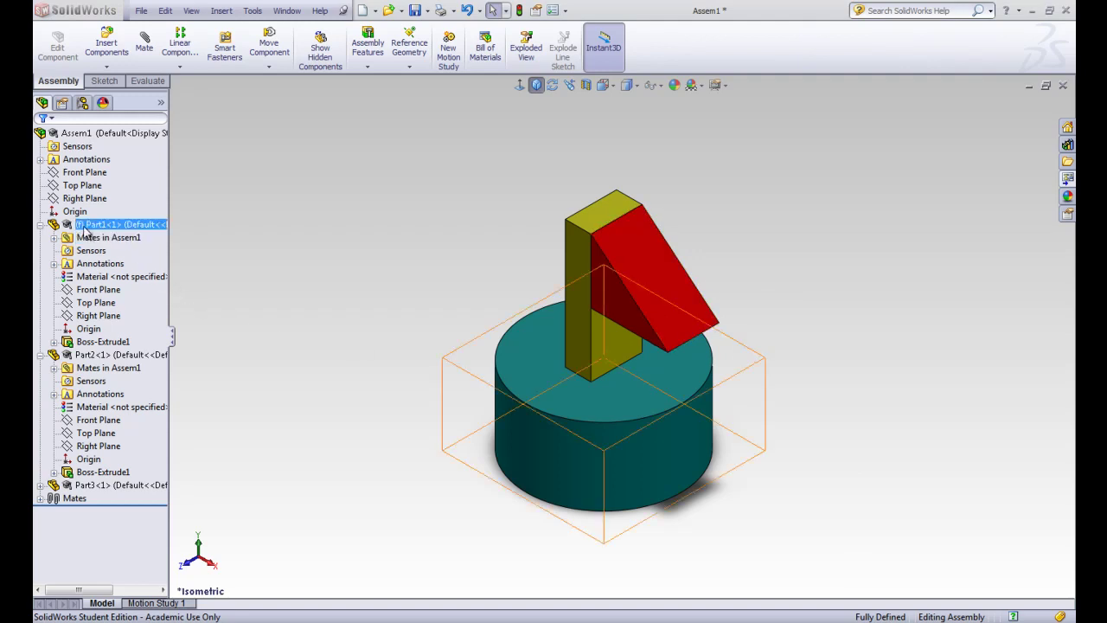
Expand Part1 in the tree to view the sketch under its extrusion, then collapse it
click(39, 225)
click(40, 238)
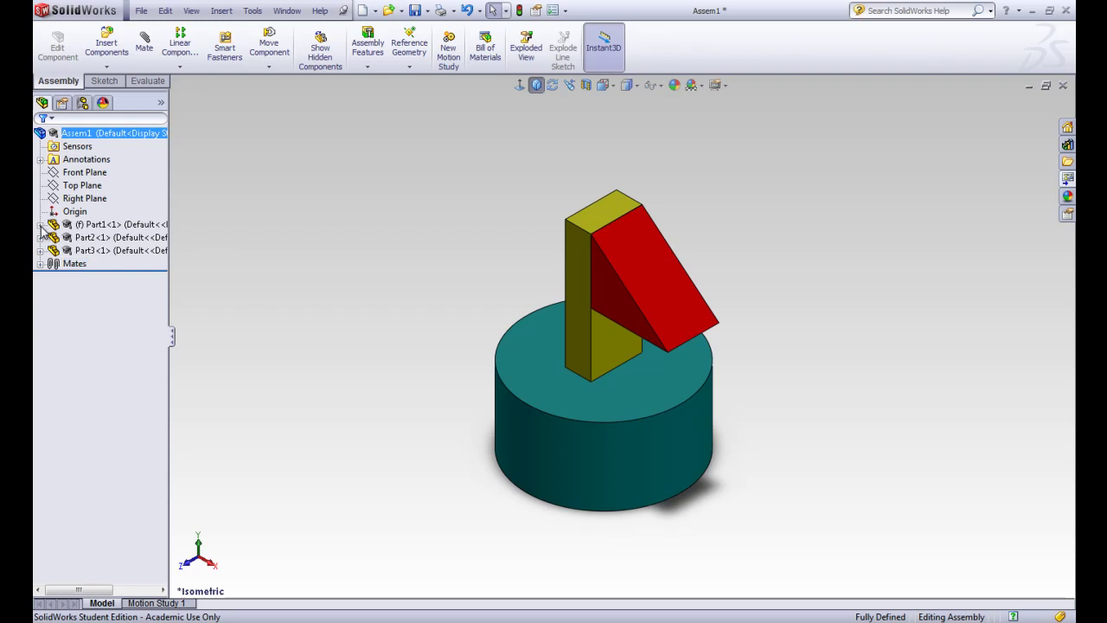
click(41, 226)
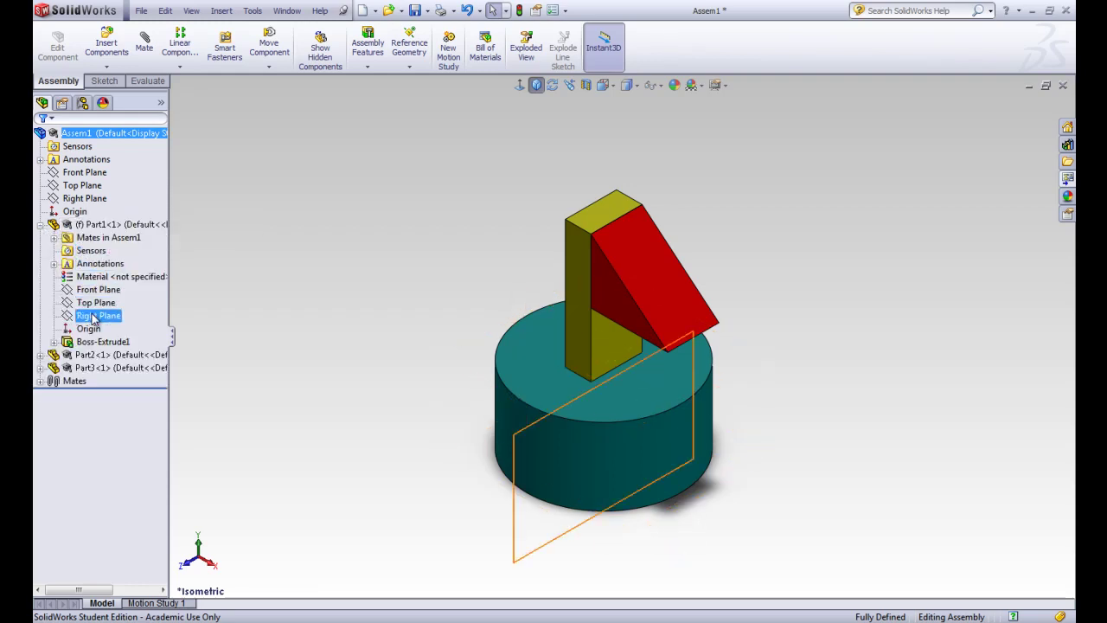
click(54, 341)
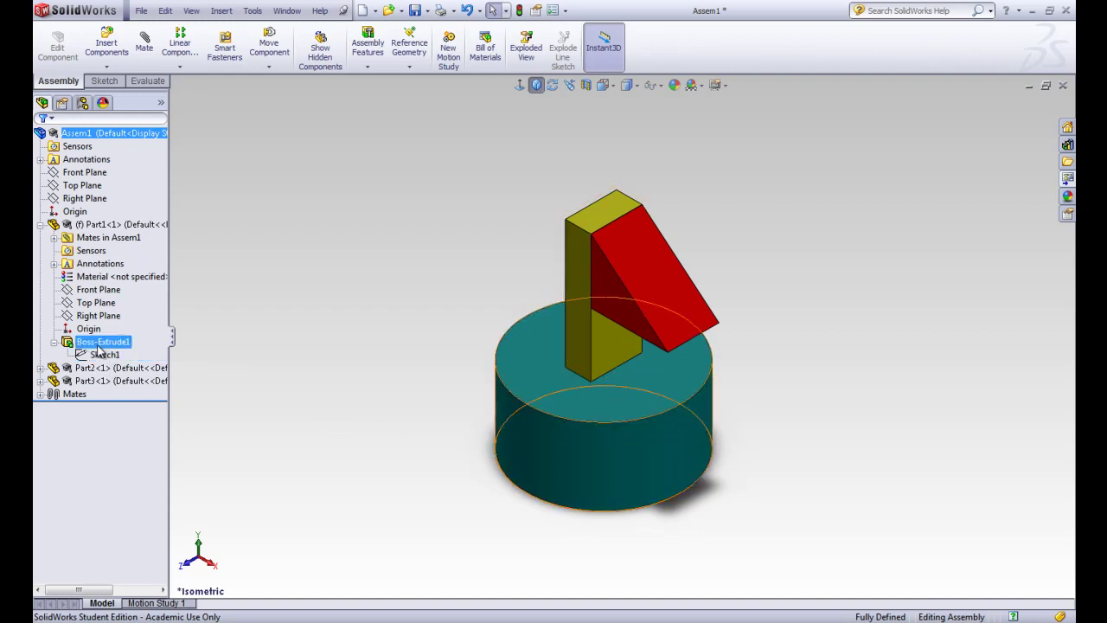
click(54, 342)
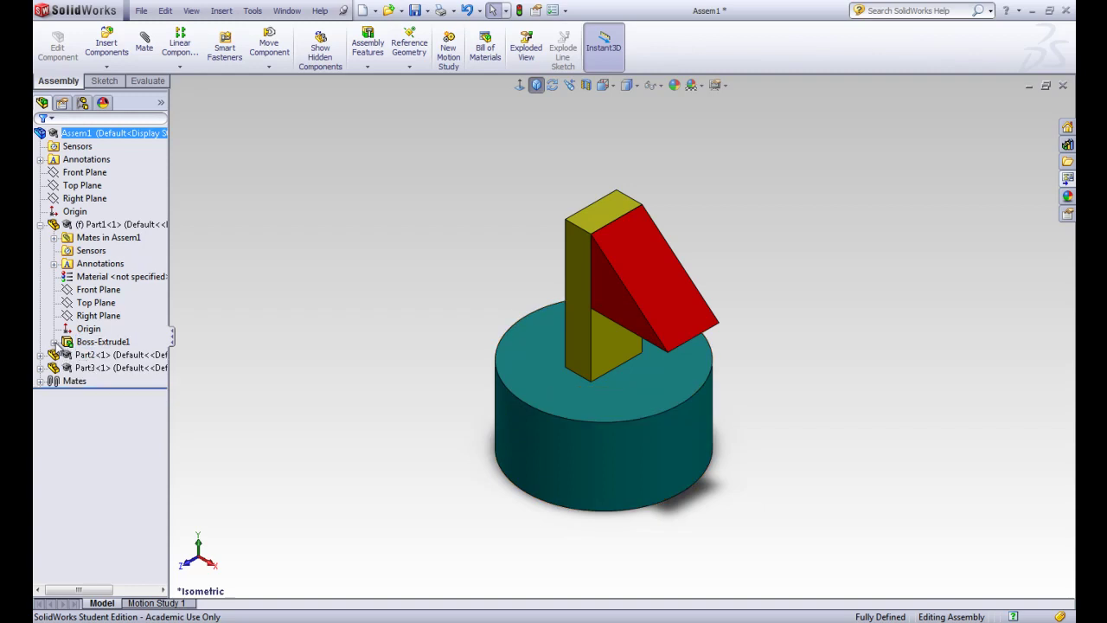
click(40, 224)
Inspect Part2's and Part3's extrusion sketches, selecting the red wedge's Sketch1
click(40, 237)
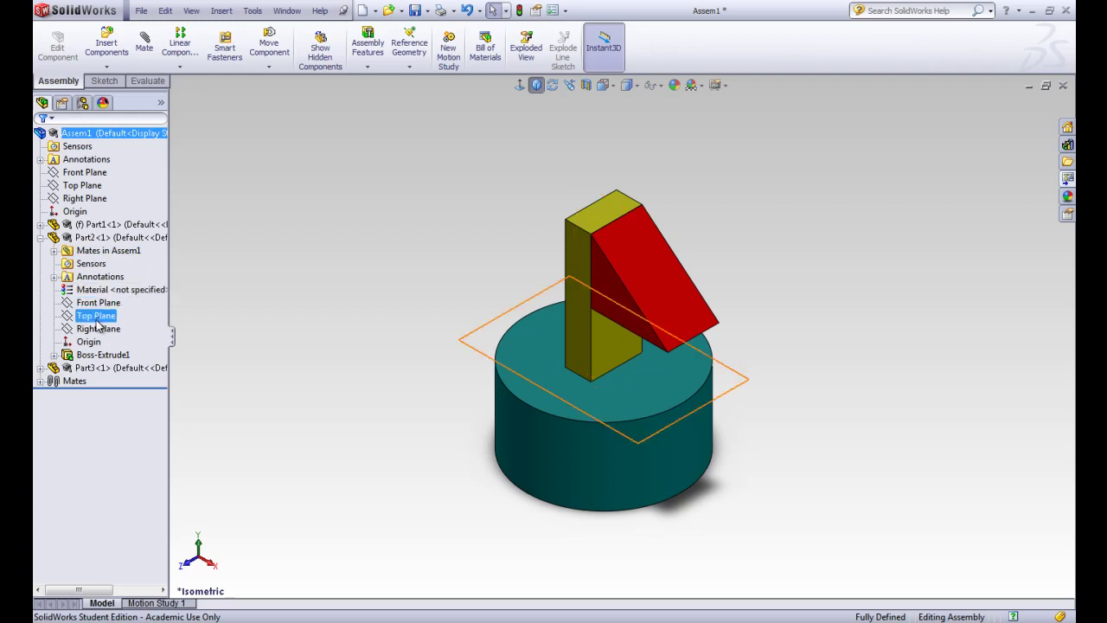
click(54, 354)
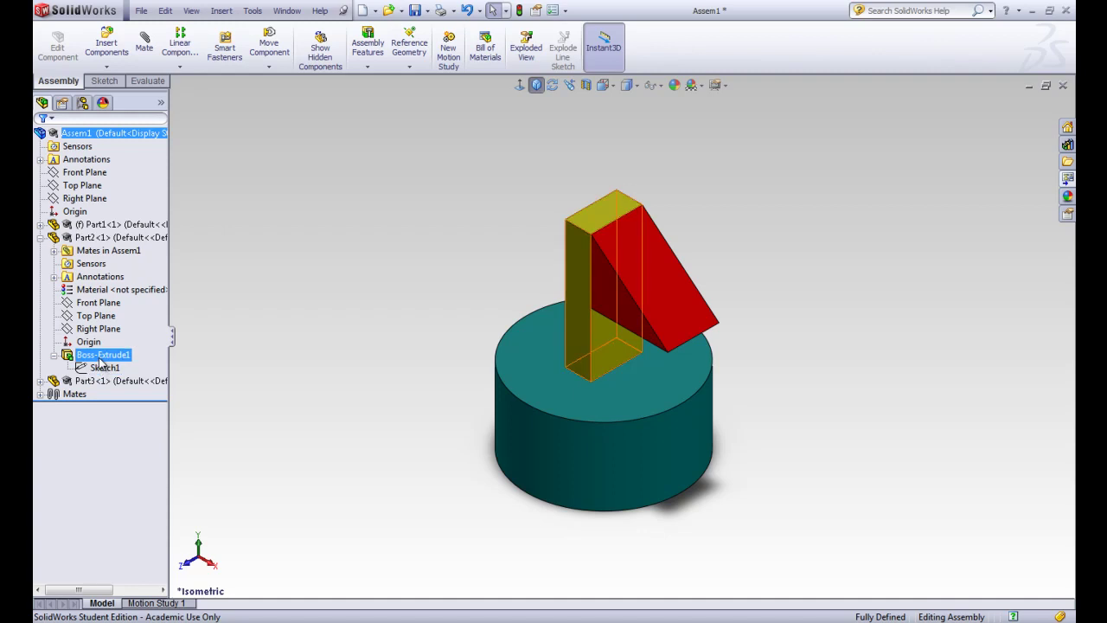
click(54, 355)
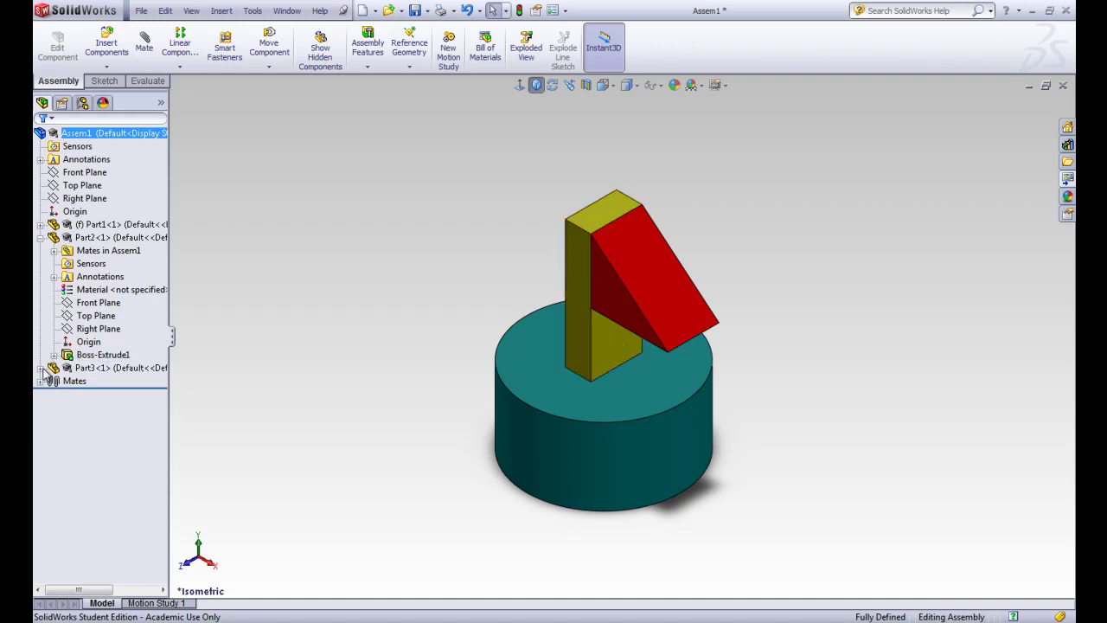
click(41, 368)
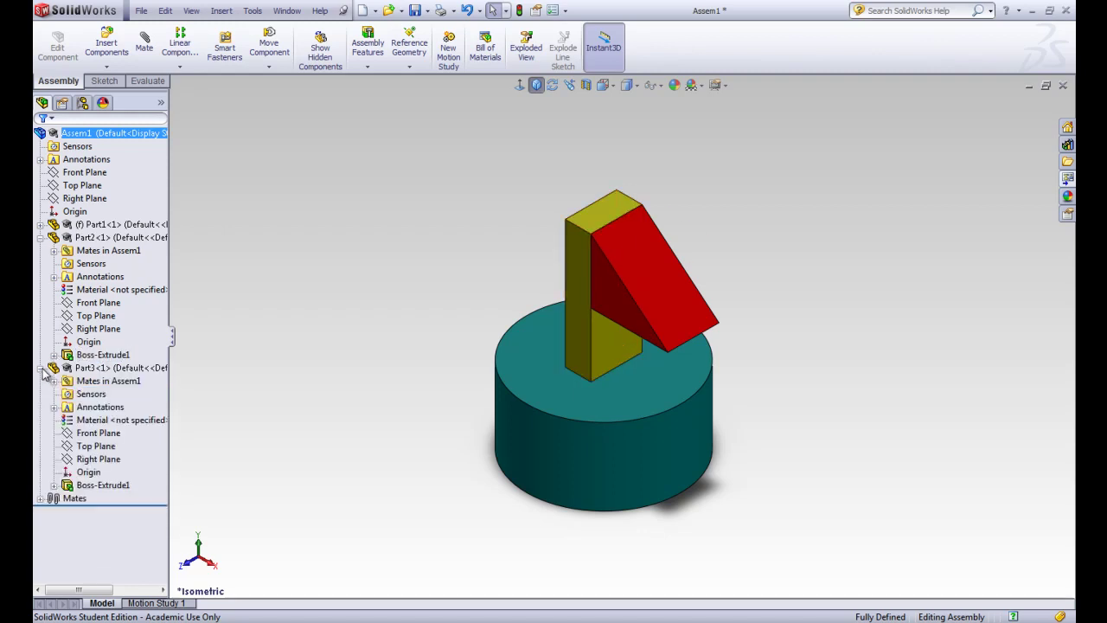
click(53, 486)
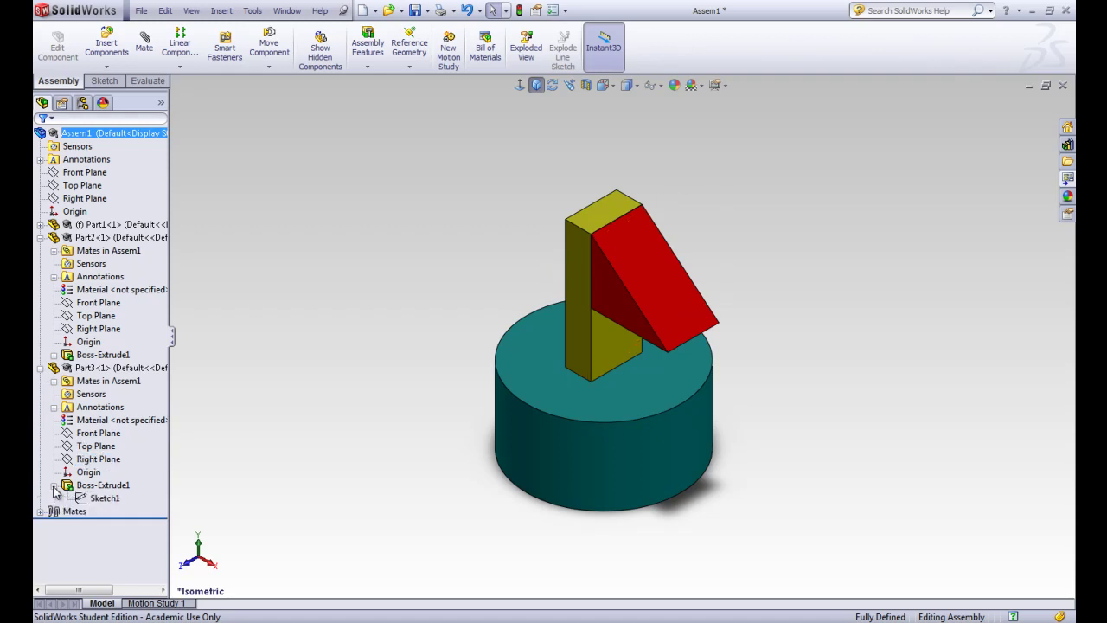
click(100, 498)
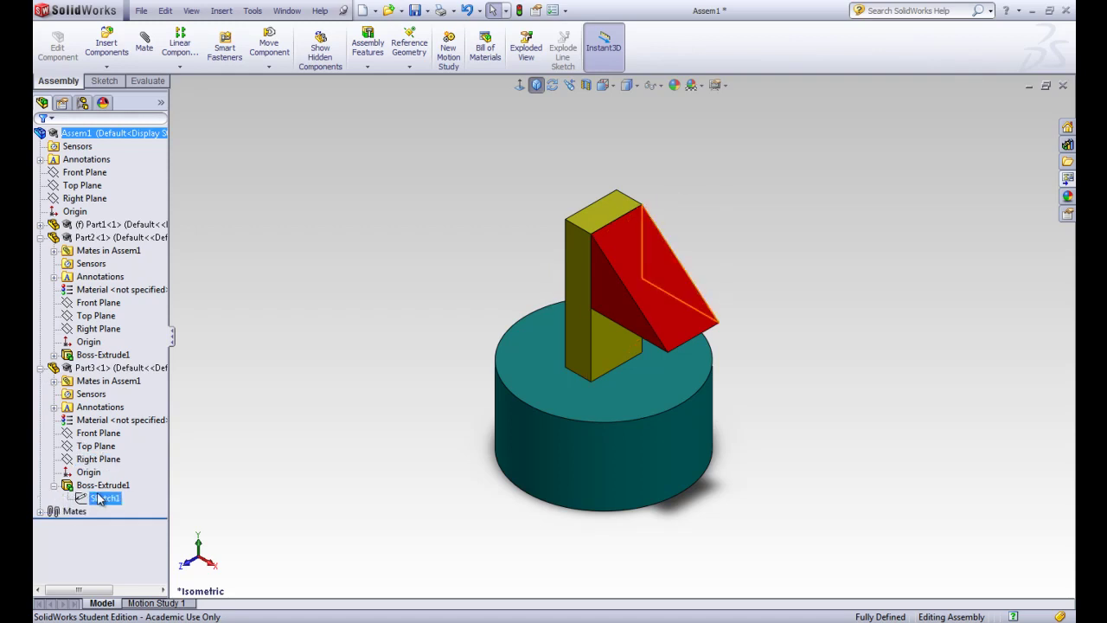
click(41, 368)
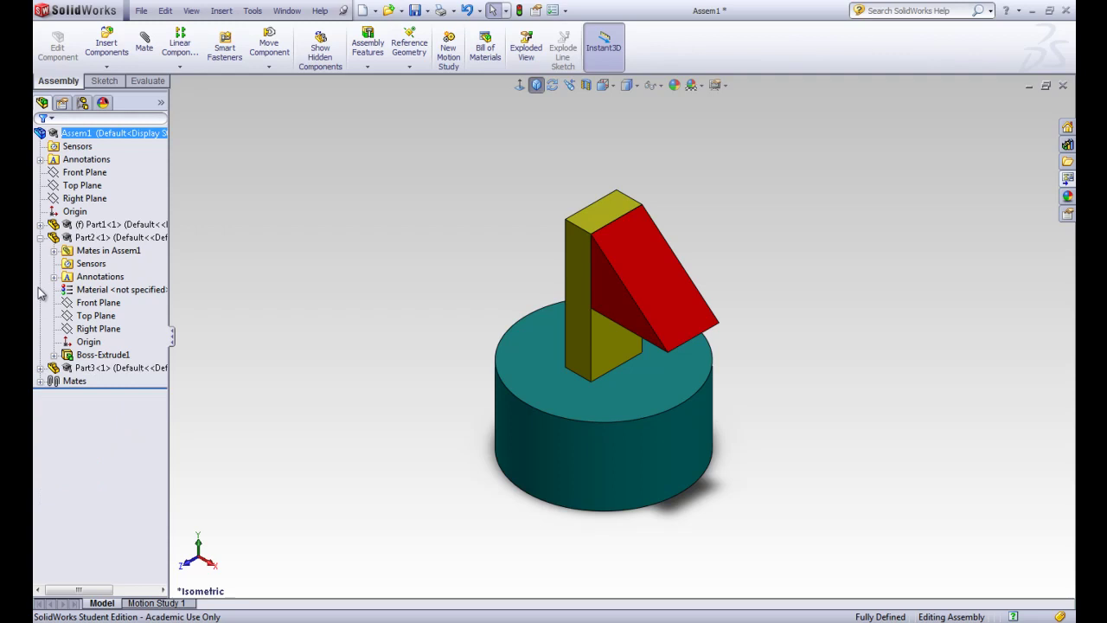
Expand Part2's Boss-Extrude1 and select the yellow bar's Sketch1
click(95, 303)
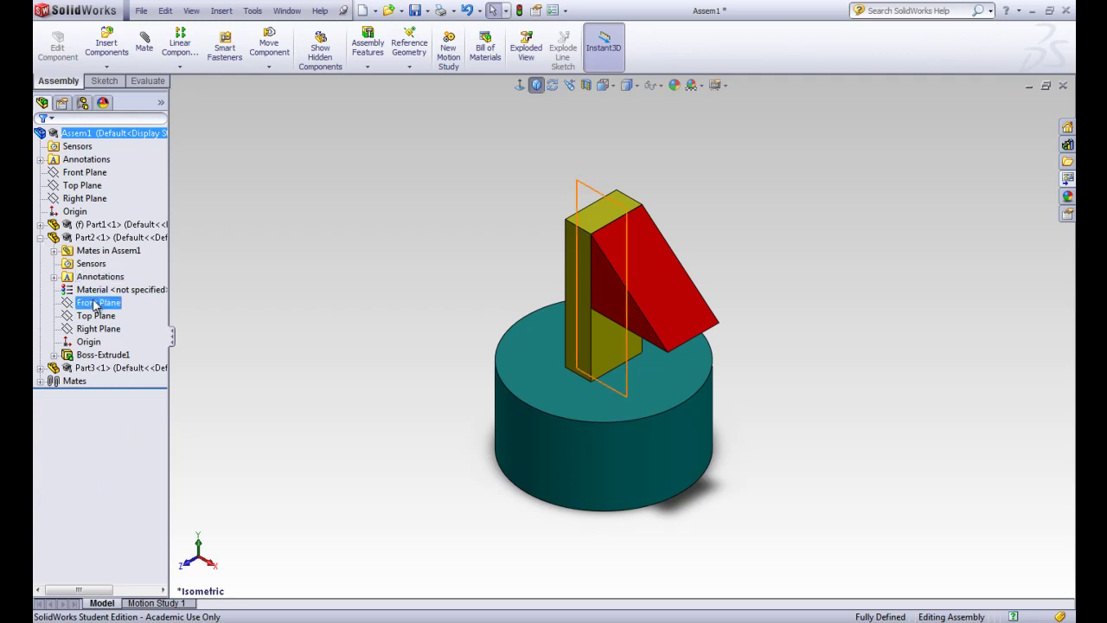
click(54, 357)
click(53, 356)
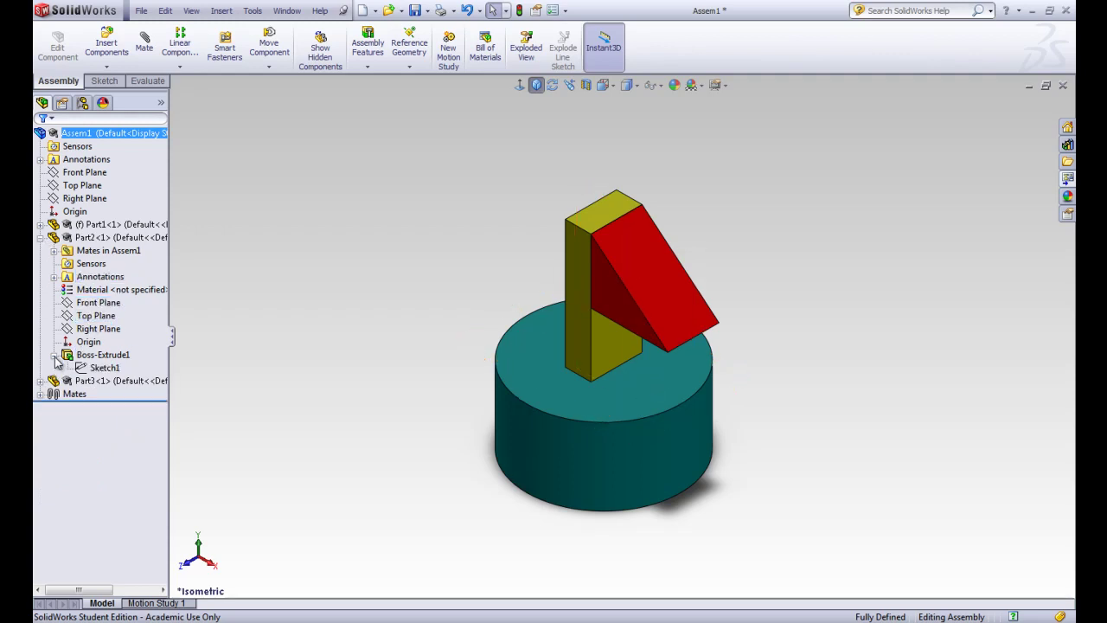
click(95, 370)
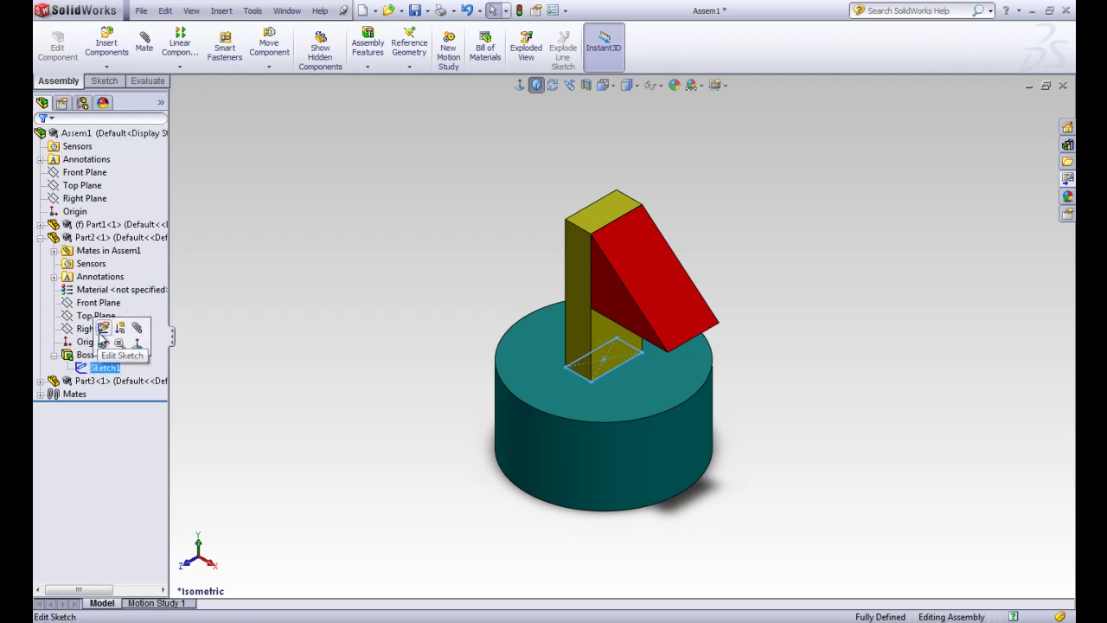
Save the new assembly as 'Assembly' before editing the yellow bar's sketch
click(102, 329)
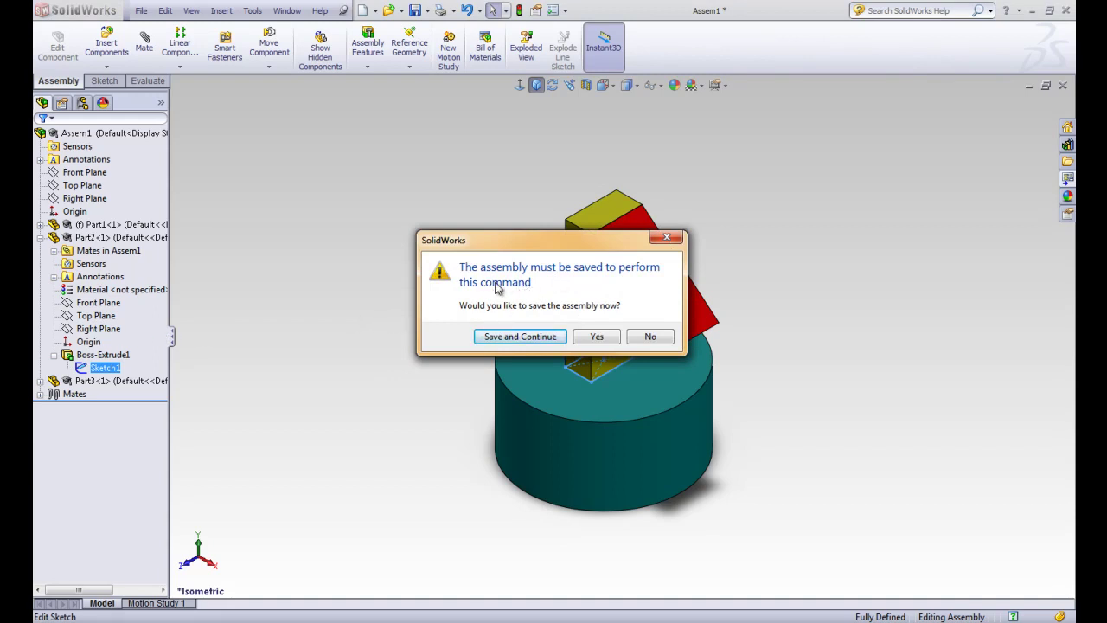
click(521, 339)
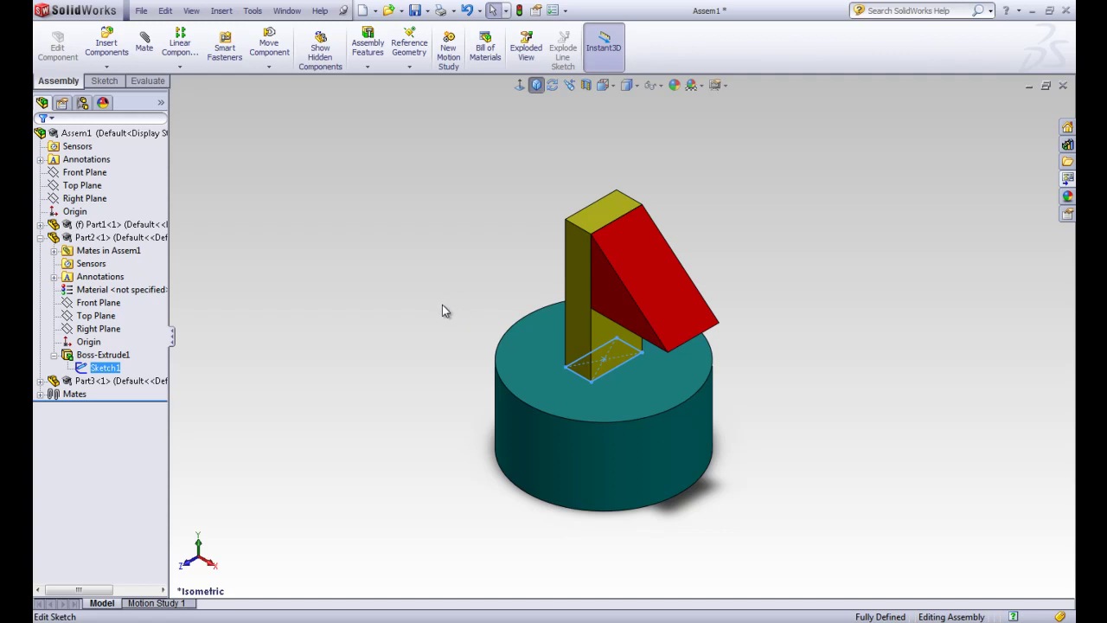
click(416, 12)
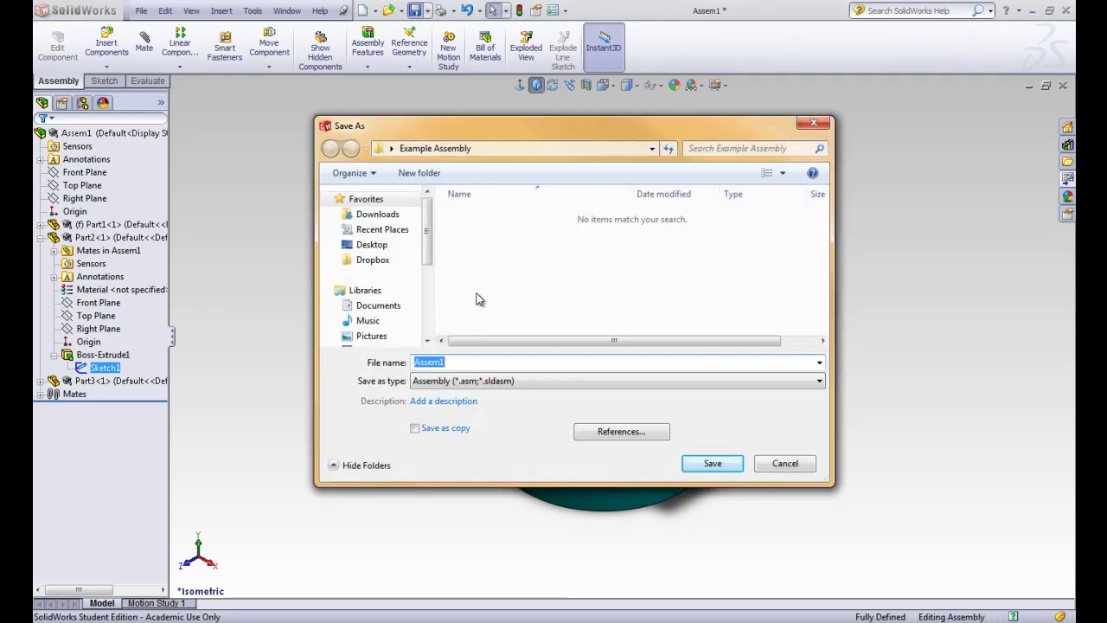
text(Assem)
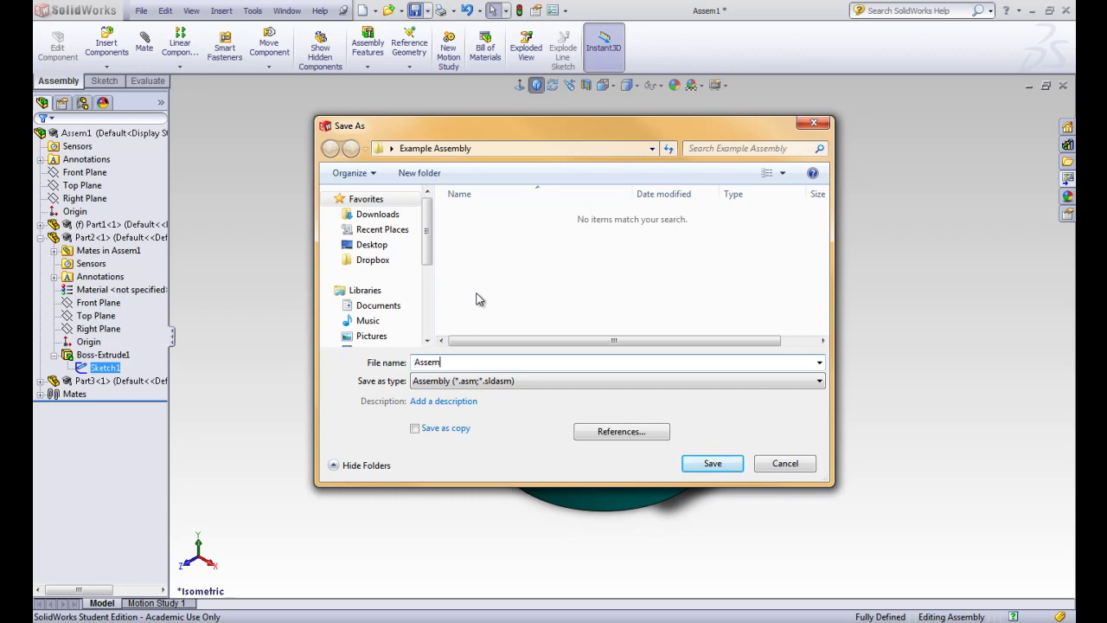
text(bly)
click(721, 464)
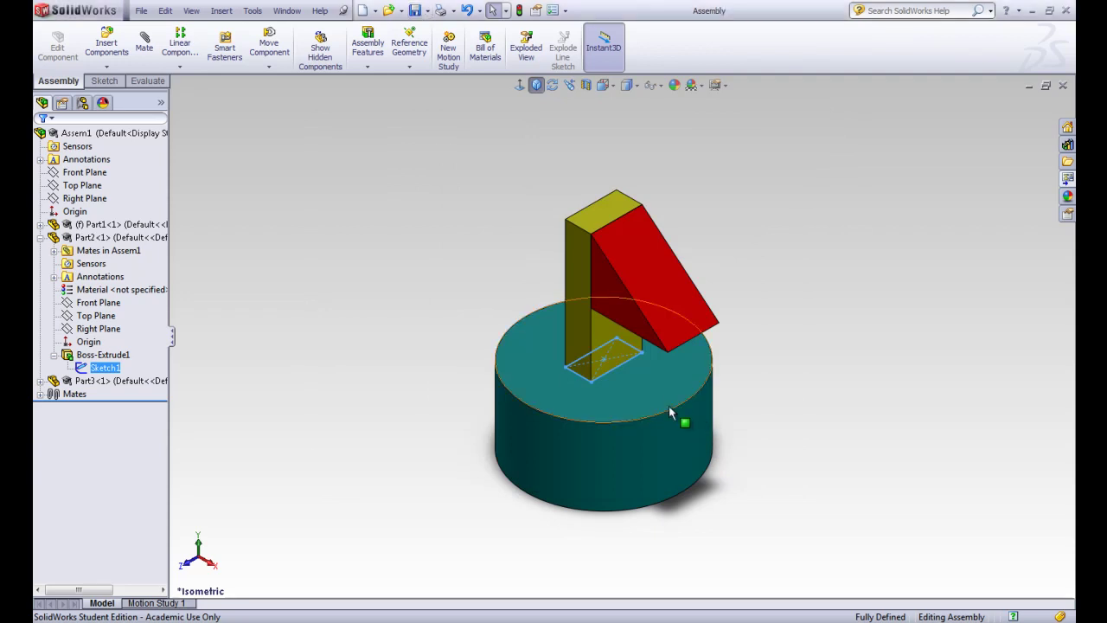
Open the yellow bar's Sketch1 of Part2 for in-context editing
click(105, 370)
click(106, 370)
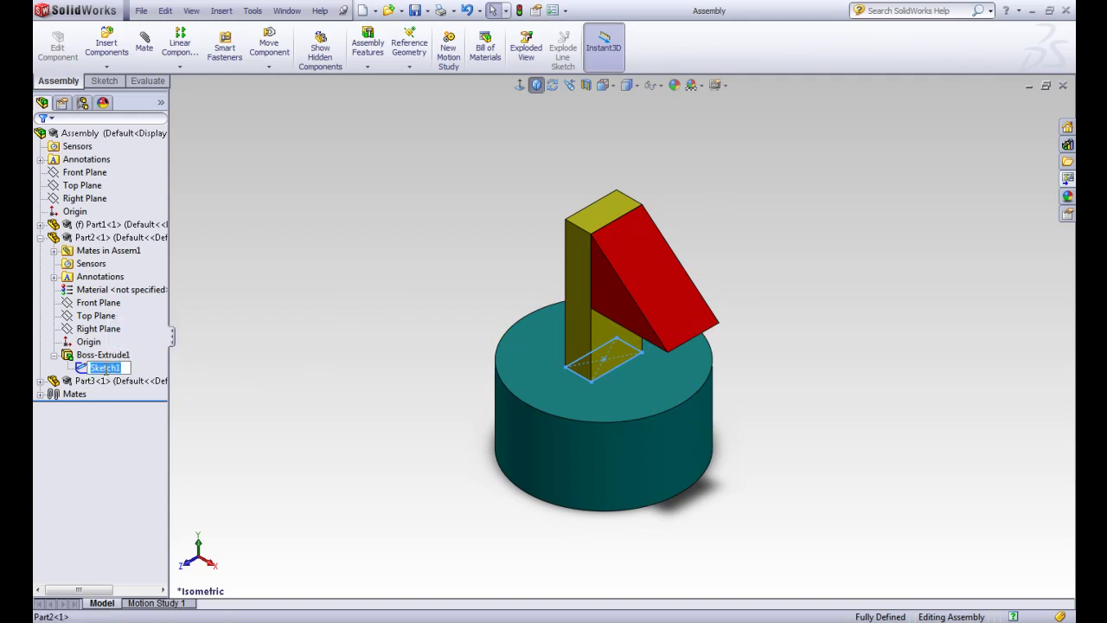
click(87, 372)
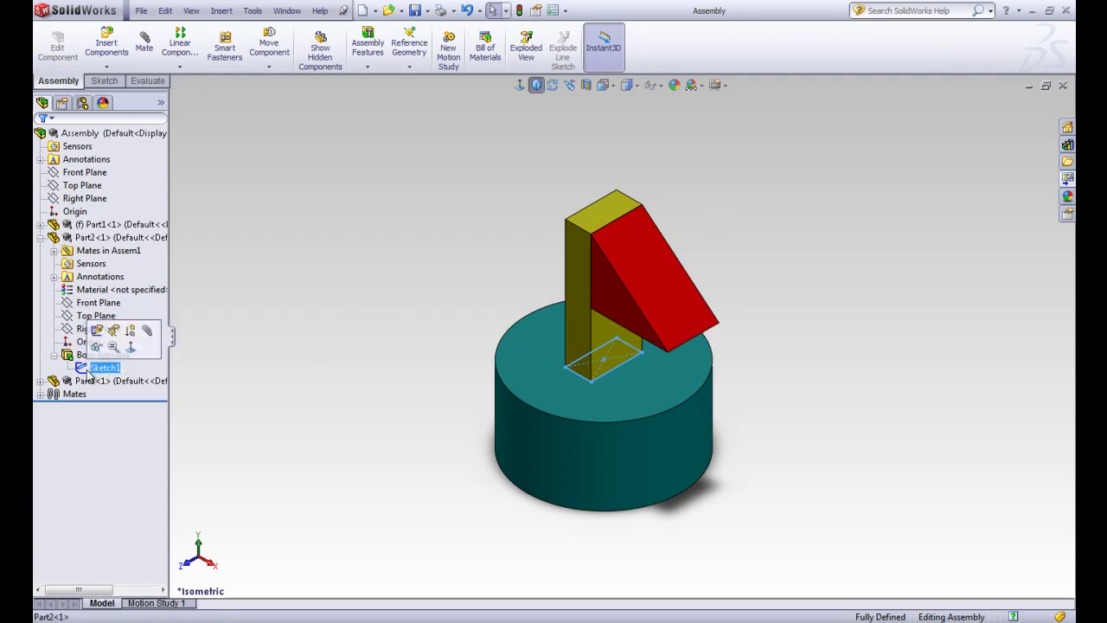
click(97, 331)
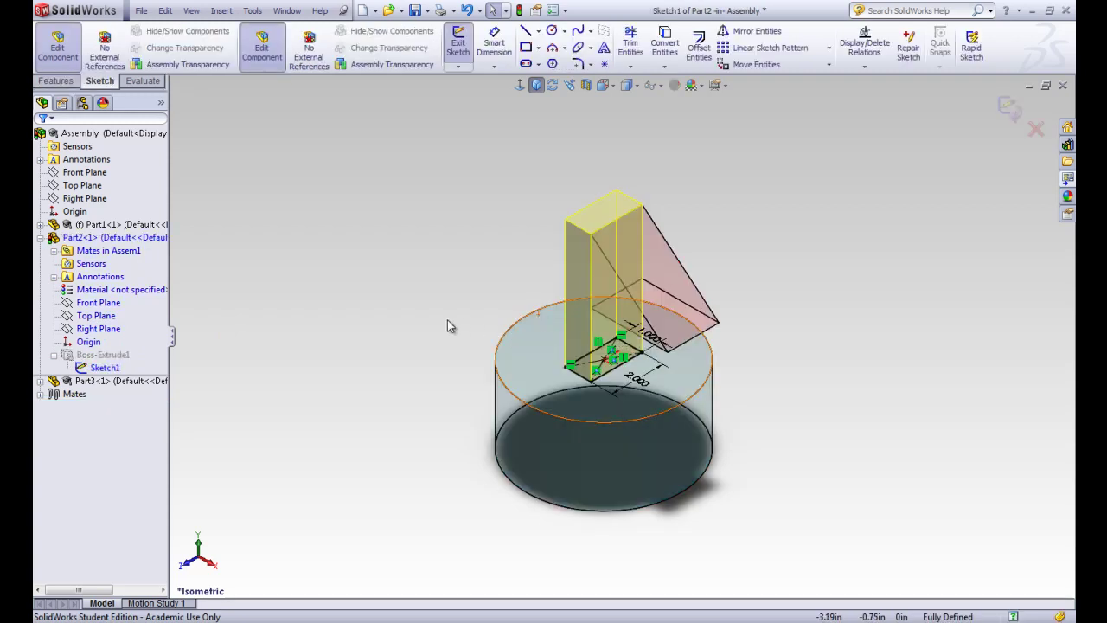
click(69, 54)
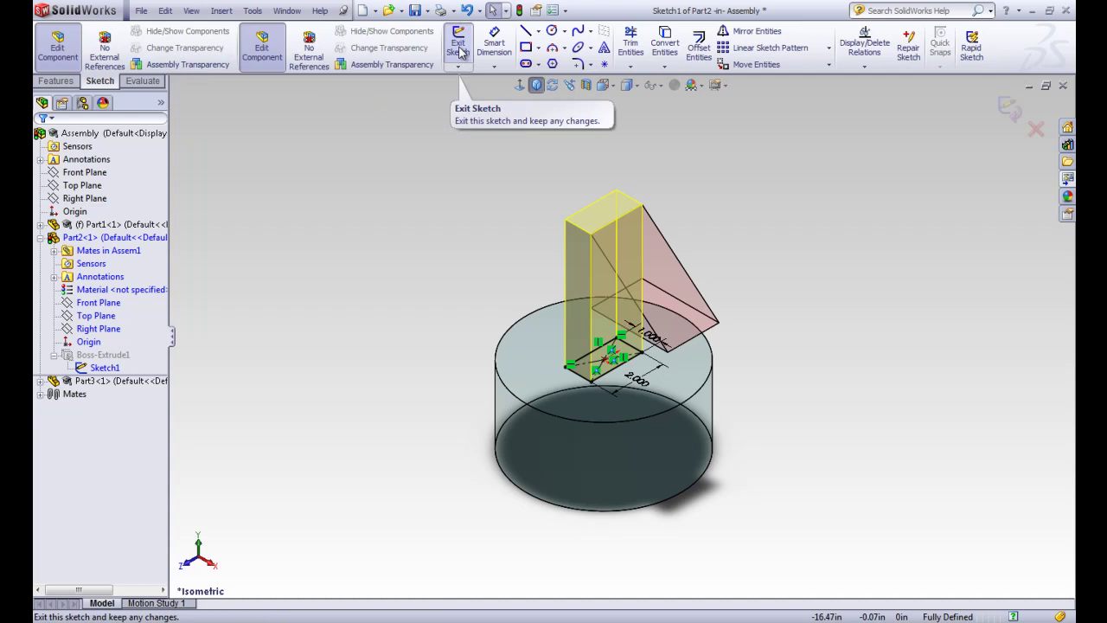
Change the bar's 1.000 width dimension to 1.25 and exit the sketch
click(649, 341)
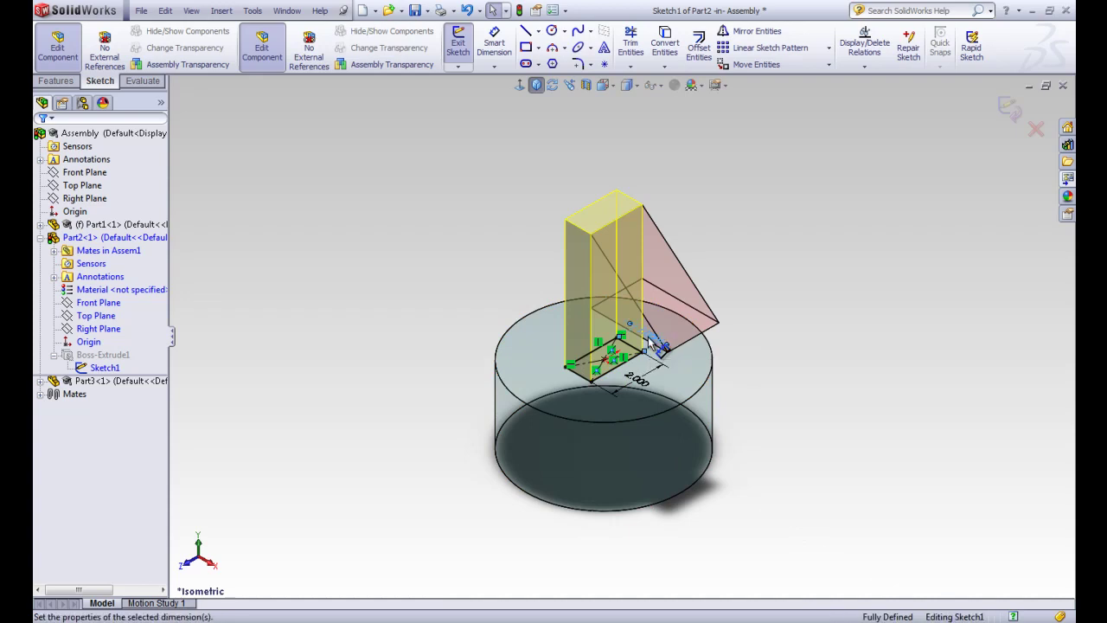
double_click(649, 340)
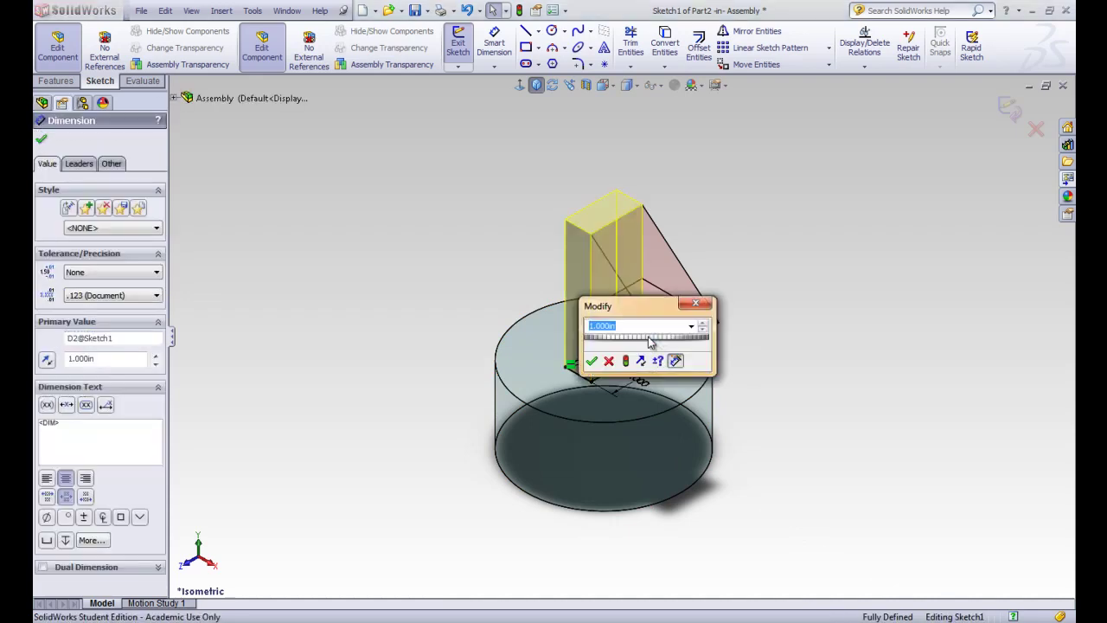
text(1.25)
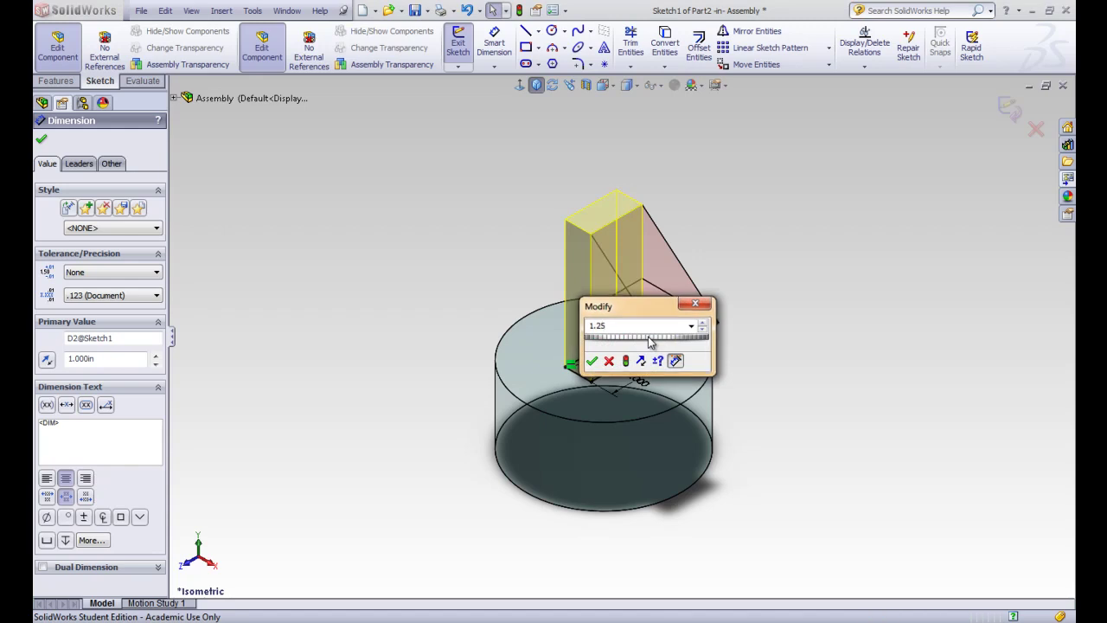
key(Return)
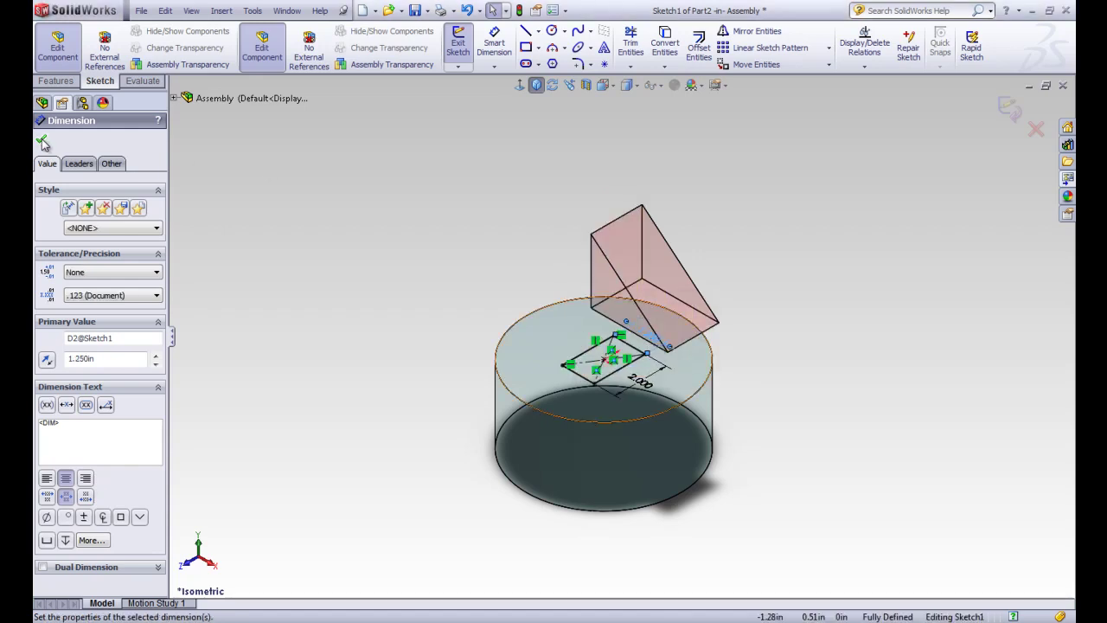
click(42, 139)
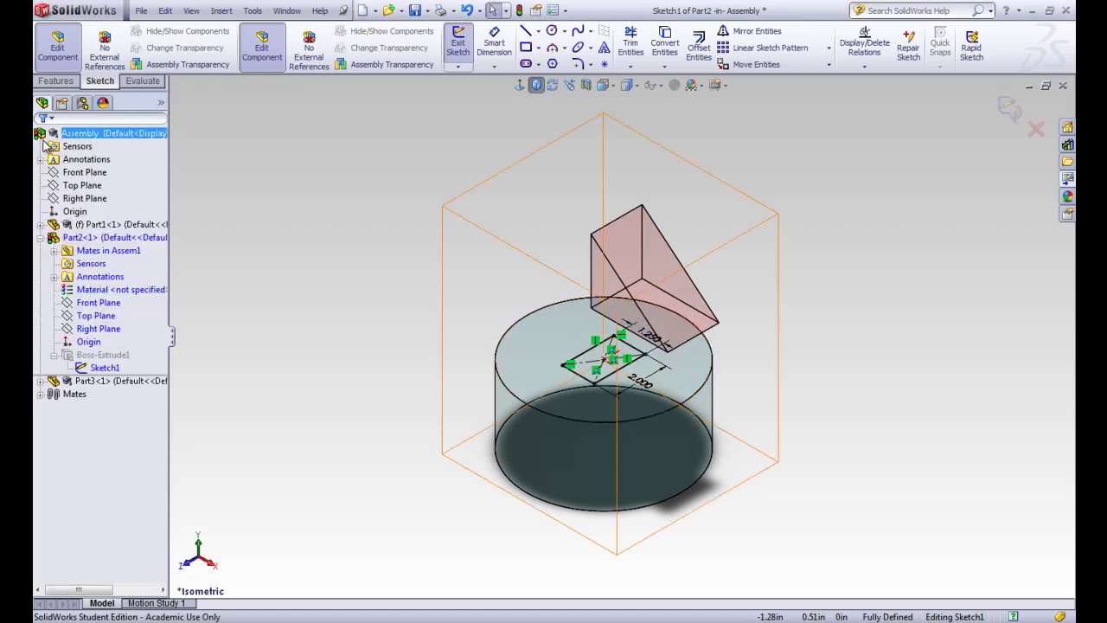
click(459, 47)
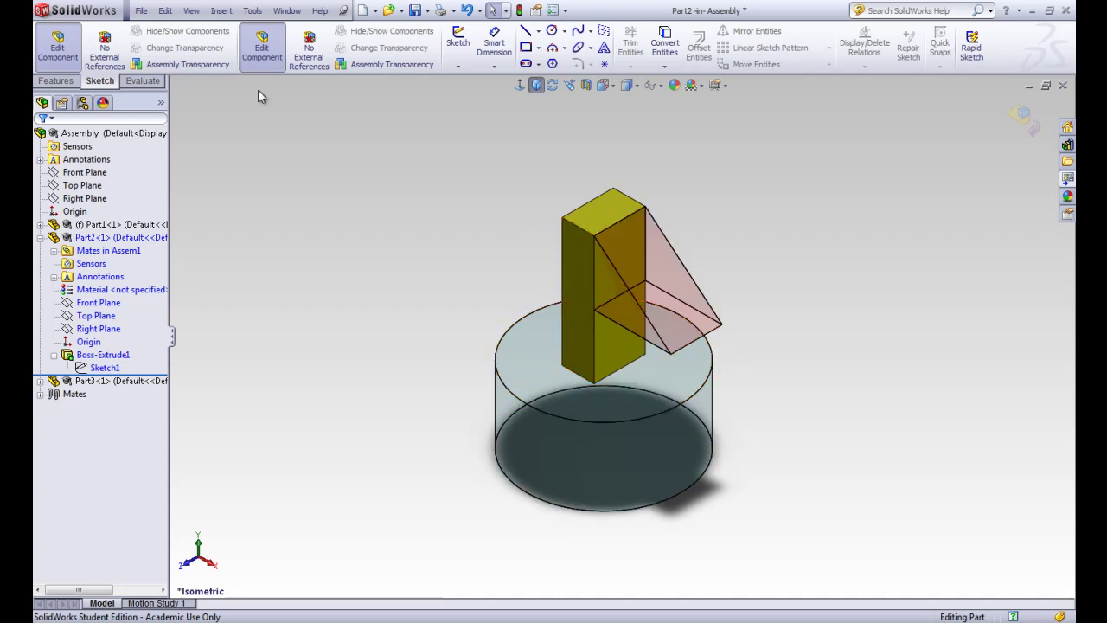
Leave Part2 component editing and rebuild the assembly with the widened bar
click(264, 58)
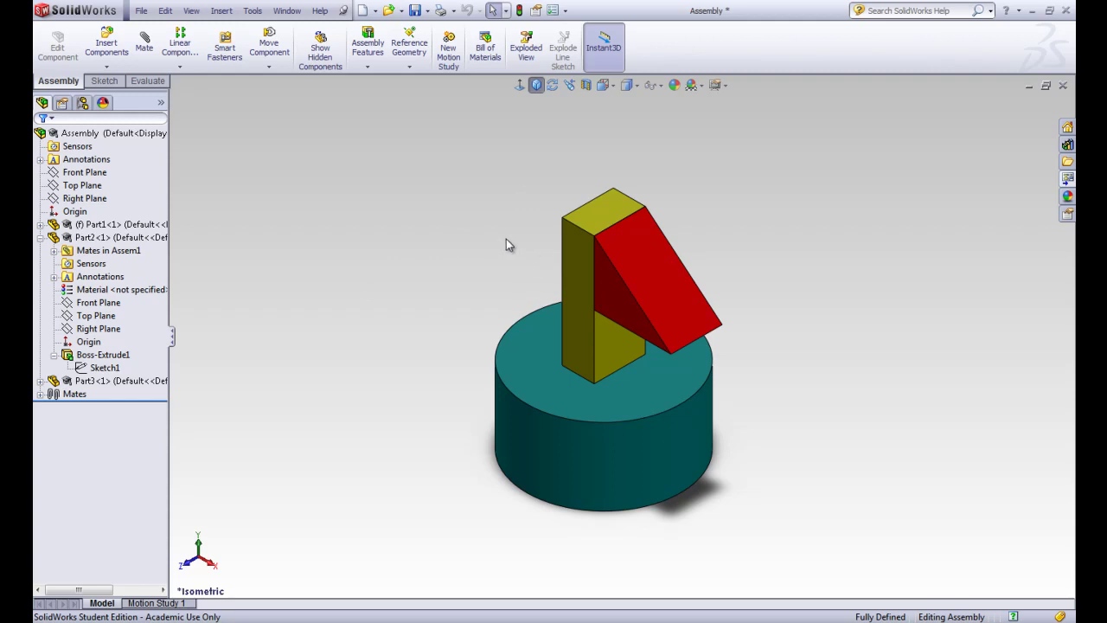
click(520, 11)
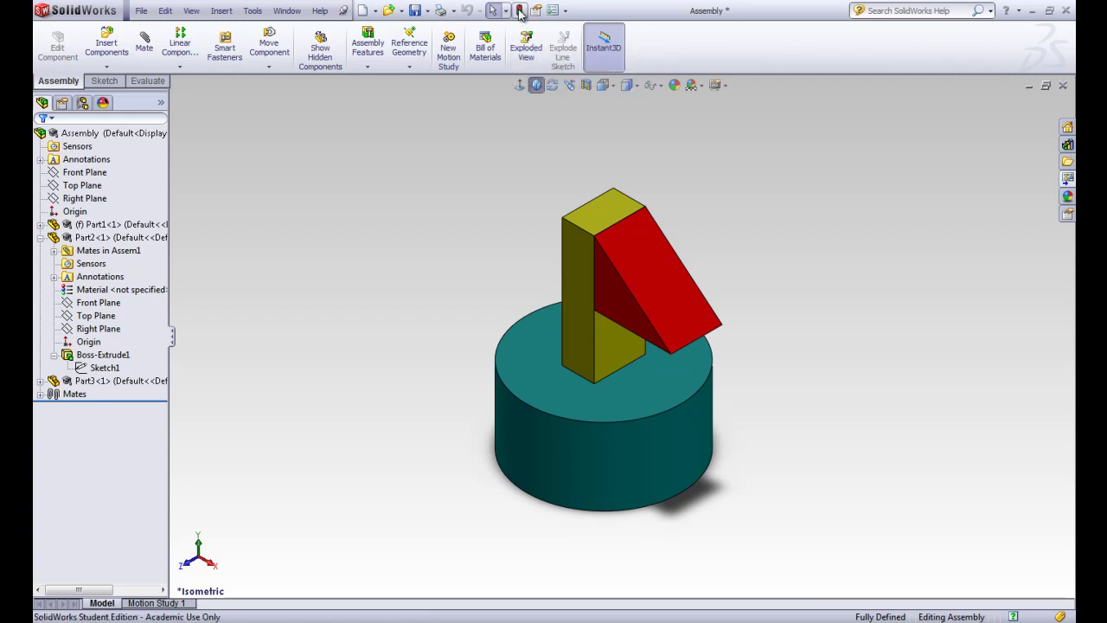